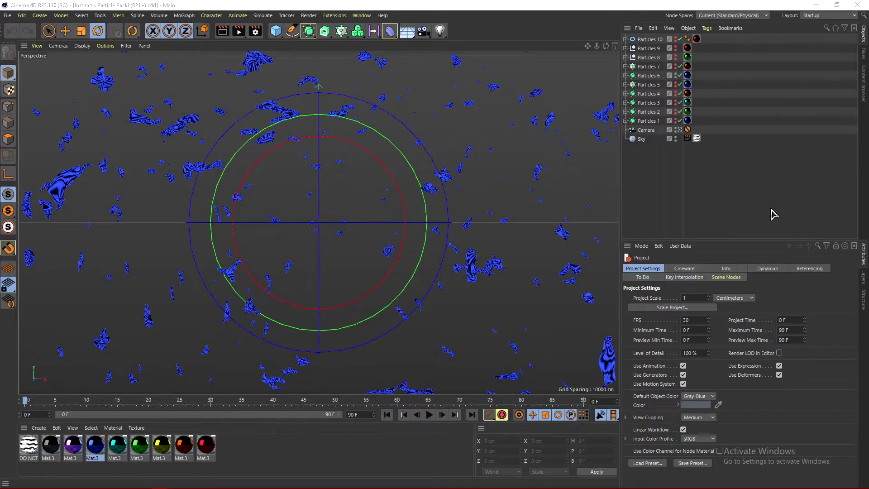
# Step: Group the existing particle objects under a hidden null and add a sphere with 50 segments
pyautogui.hotkey('alt', 'g')
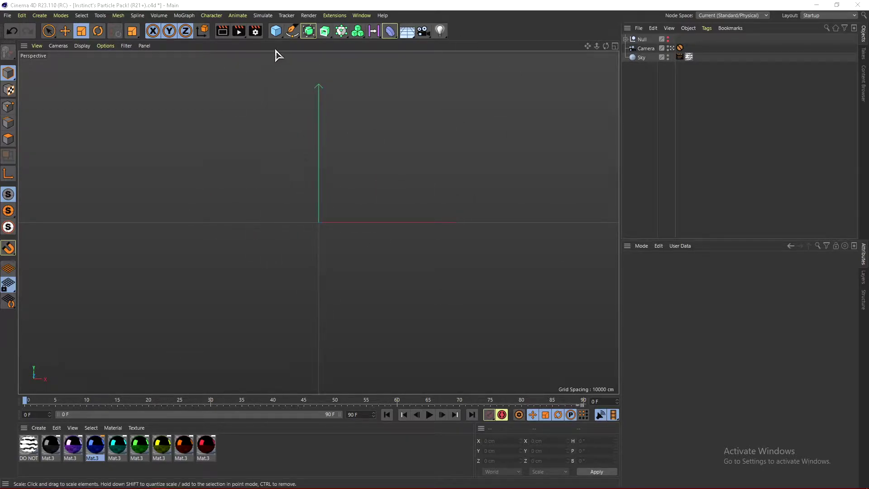
pyautogui.click(276, 31)
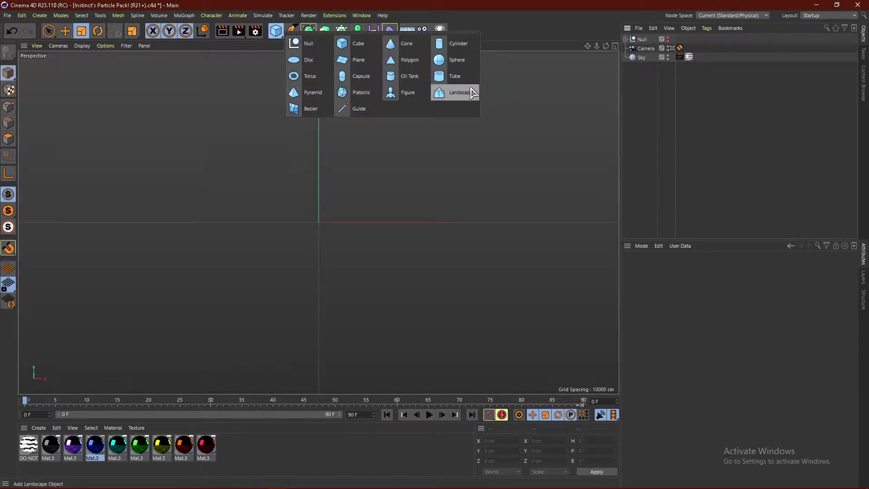
pyautogui.click(441, 61)
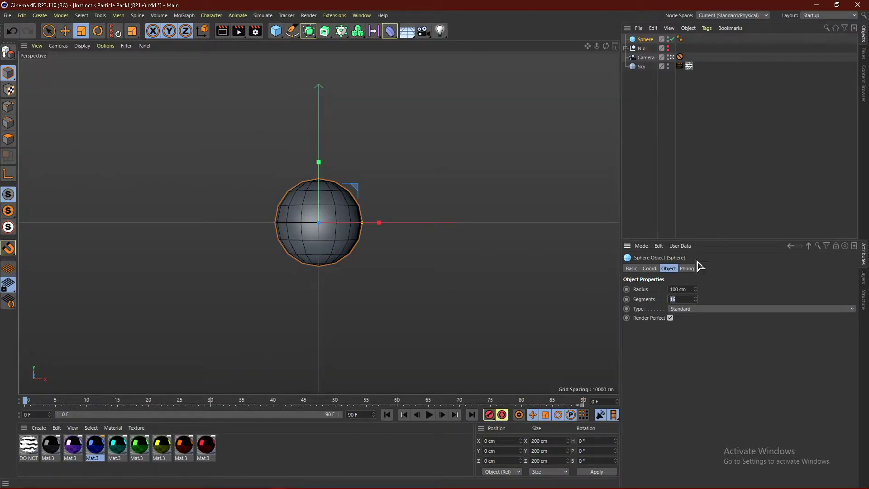
pyautogui.press('Return')
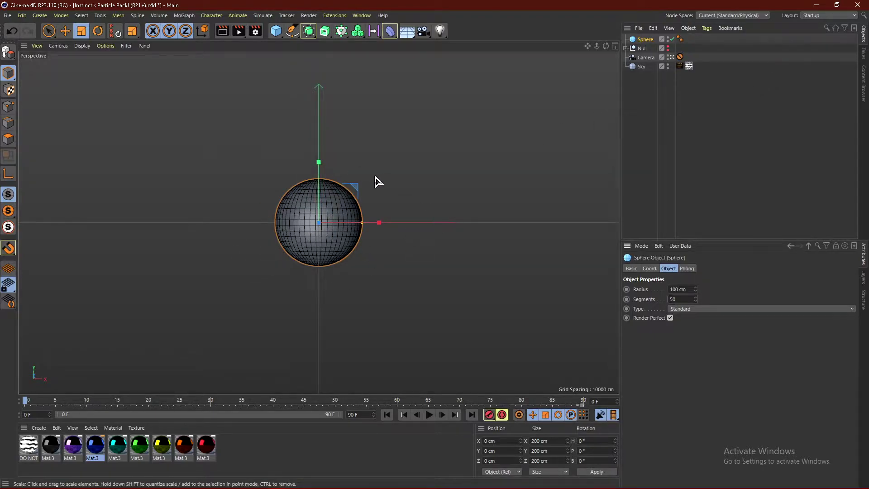
pyautogui.click(82, 45)
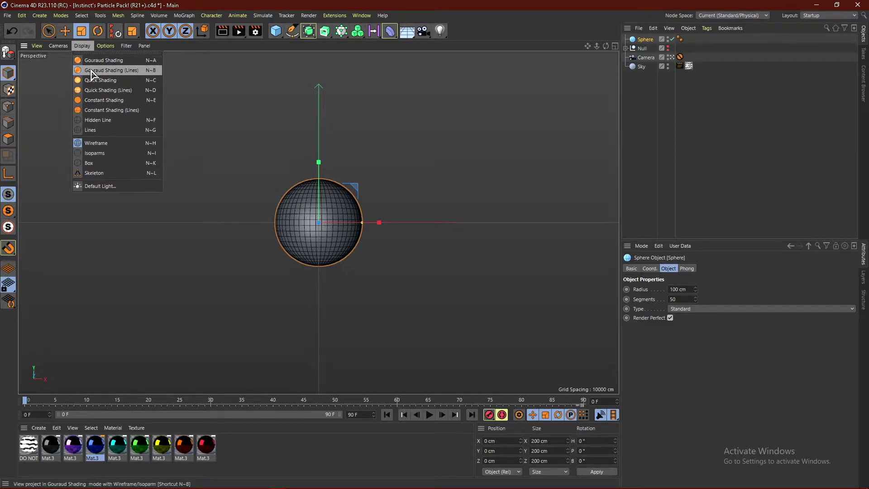
pyautogui.press('Escape')
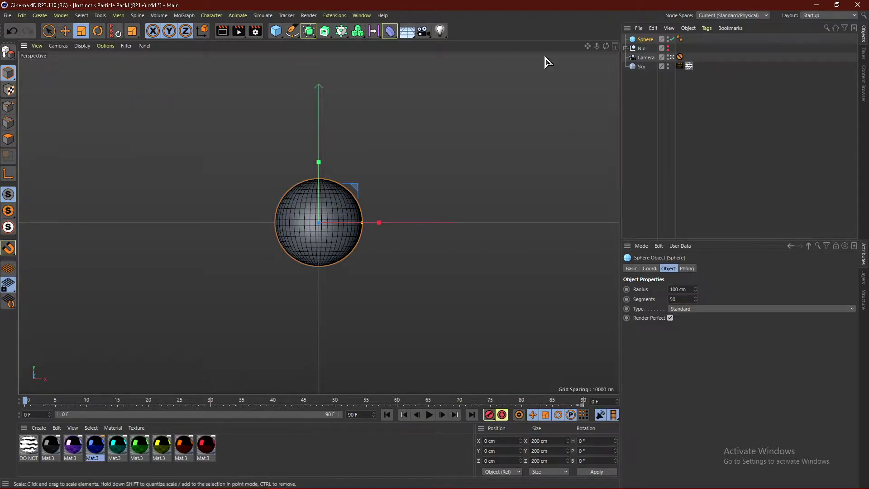
# Step: Add an Explosion deformer and make it a child of the sphere
pyautogui.click(393, 35)
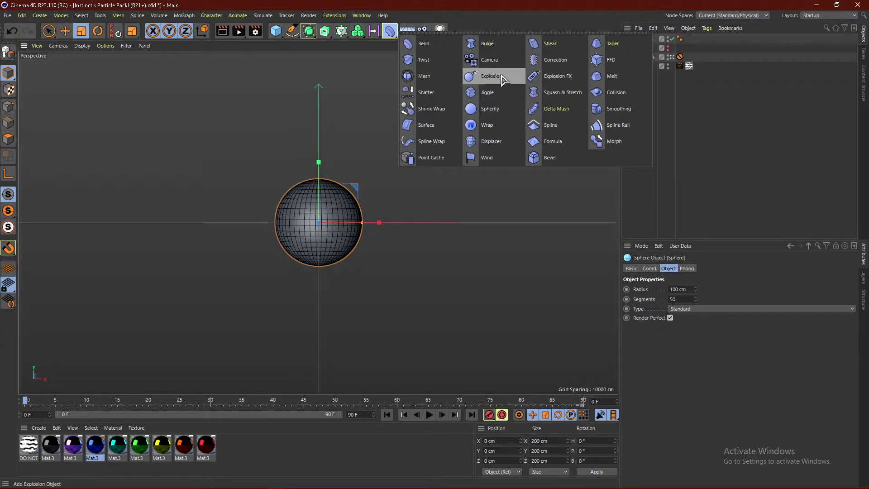
pyautogui.click(472, 78)
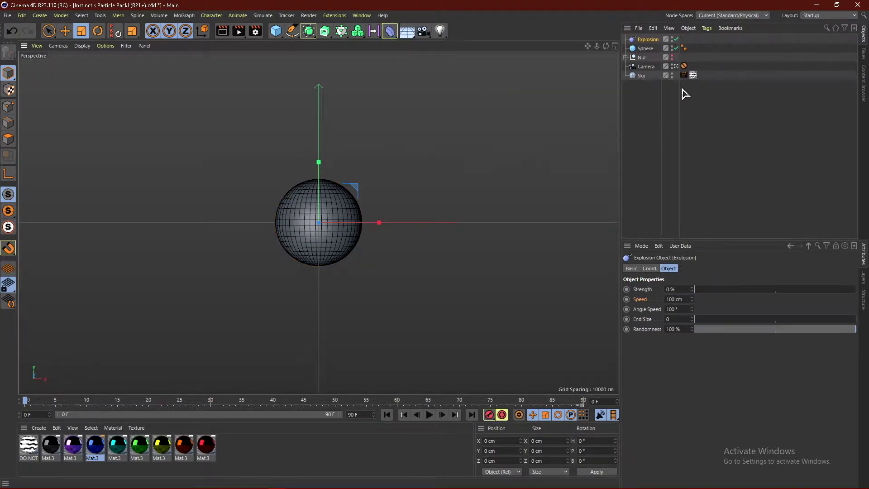
pyautogui.moveTo(645, 41); pyautogui.dragTo(647, 43)
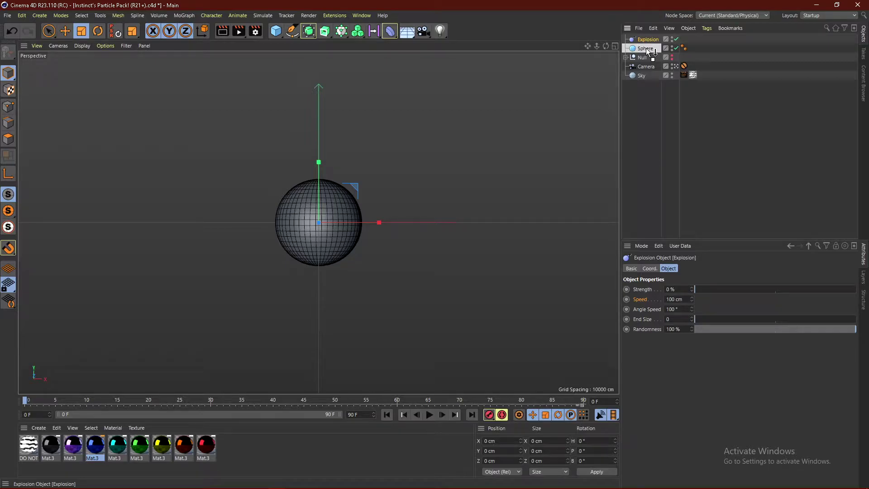
pyautogui.moveTo(645, 48); pyautogui.dragTo(645, 48)
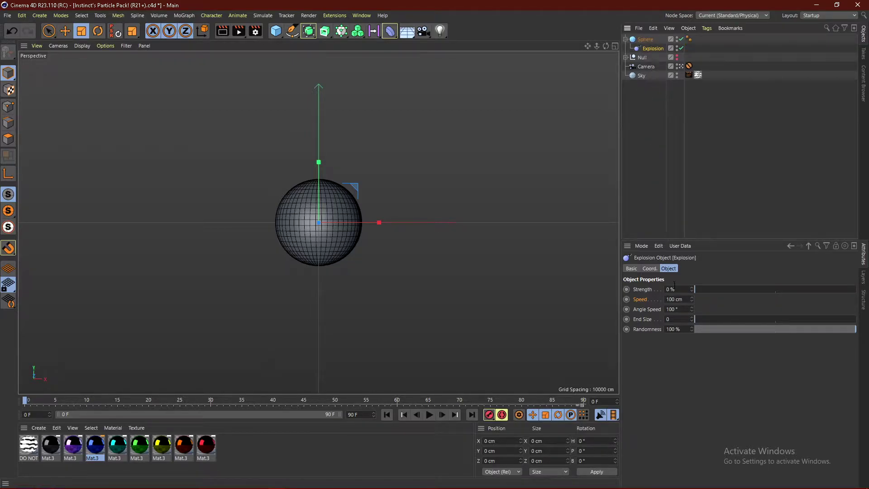
# Step: Set the Explosion deformer's strength to 71% and render a preview of the perspective view
pyautogui.moveTo(700, 291); pyautogui.dragTo(810, 295)
pyautogui.click(225, 30)
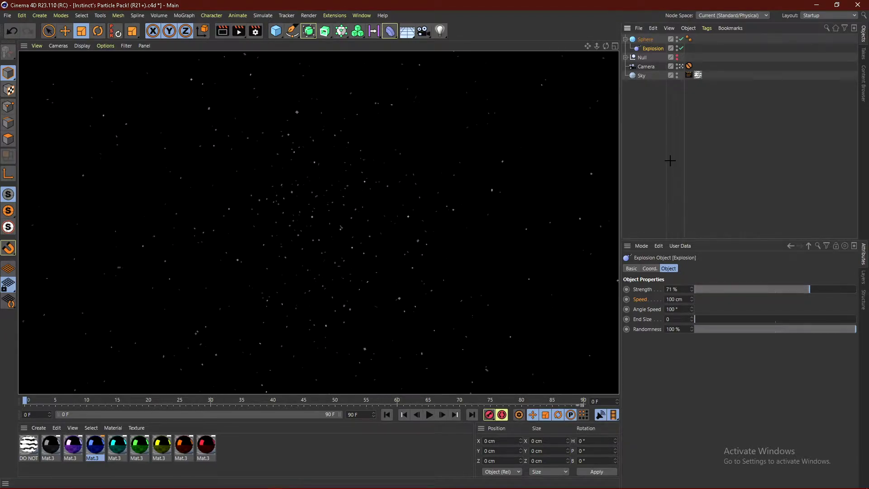
pyautogui.click(671, 163)
# Step: Set the Explosion deformer's strength to 56% and its speed to 189 cm
pyautogui.click(652, 48)
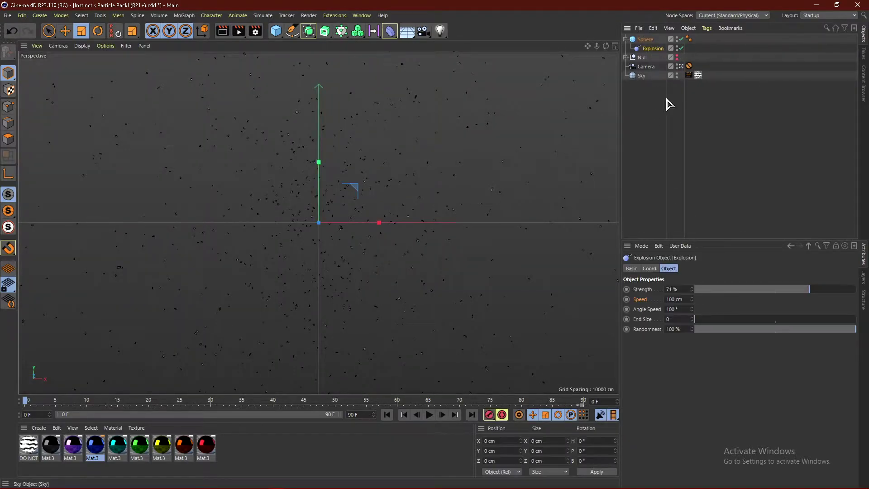
pyautogui.click(692, 298)
pyautogui.moveTo(494, 239); pyautogui.dragTo(539, 252)
pyautogui.moveTo(691, 299)
pyautogui.mouseDown()
pyautogui.moveTo(667, 301)
pyautogui.moveTo(692, 299)
pyautogui.mouseUp()
pyautogui.moveTo(810, 291); pyautogui.dragTo(785, 292)
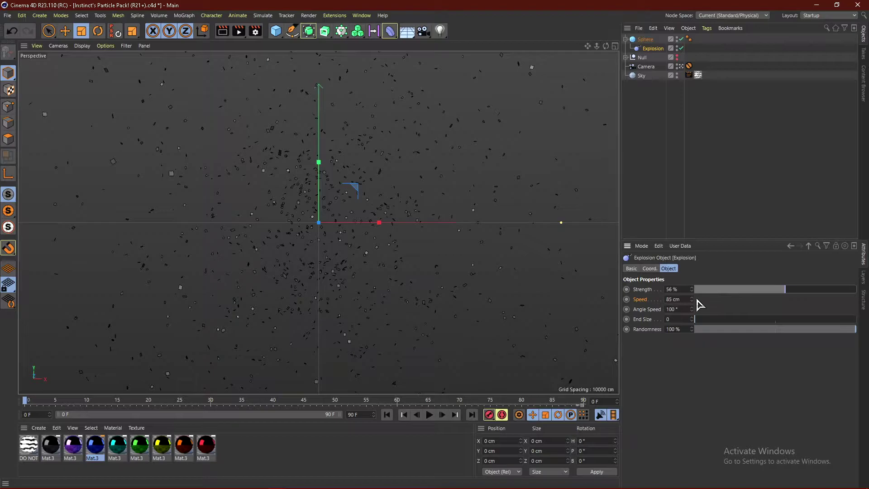
pyautogui.moveTo(691, 299)
pyautogui.mouseDown()
pyautogui.moveTo(715, 299)
pyautogui.moveTo(679, 299)
pyautogui.mouseUp()
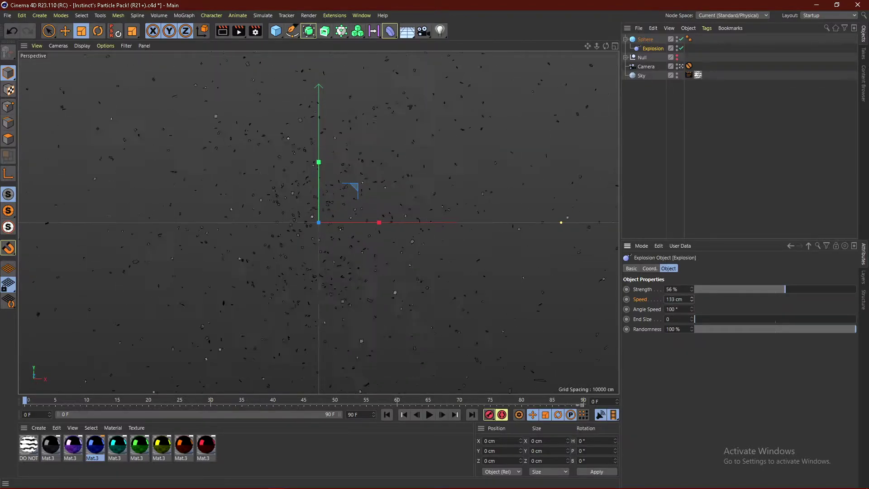
# Step: Try 112 and 10 segments on the exploded sphere, and set the segments back to 50
pyautogui.click(647, 40)
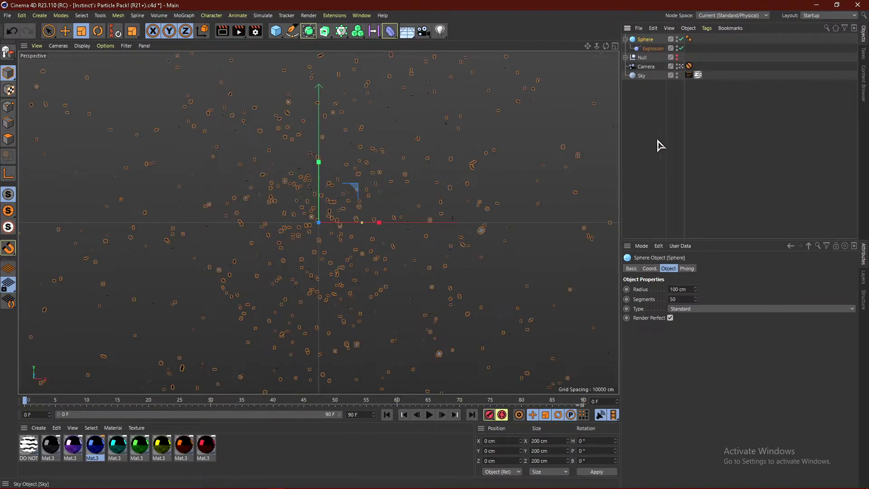
pyautogui.moveTo(695, 299); pyautogui.dragTo(725, 299)
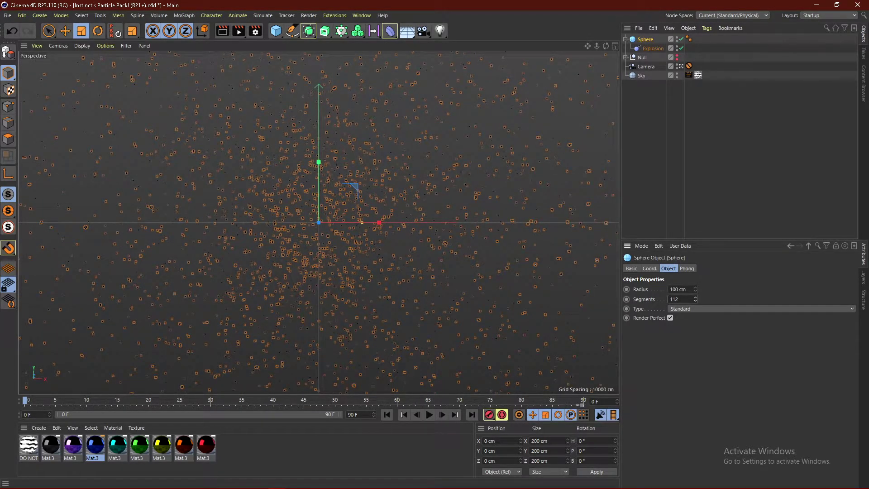
pyautogui.moveTo(725, 299); pyautogui.dragTo(680, 300)
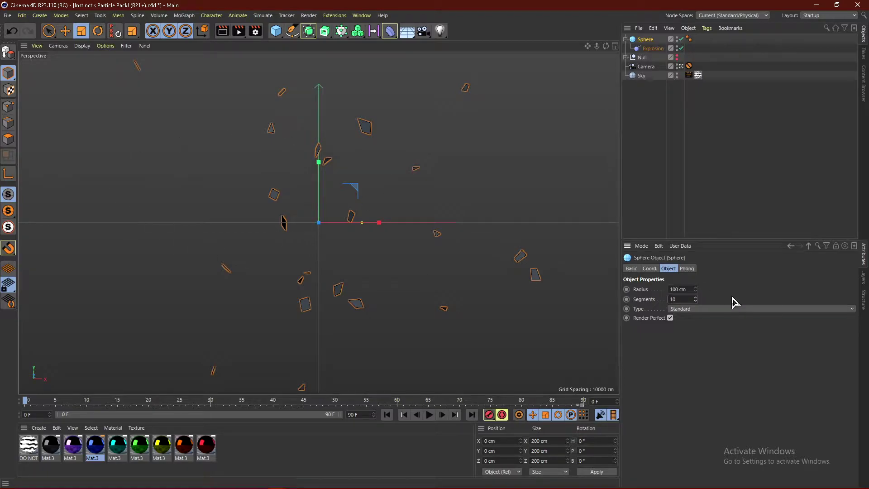
pyautogui.moveTo(696, 299); pyautogui.dragTo(696, 283)
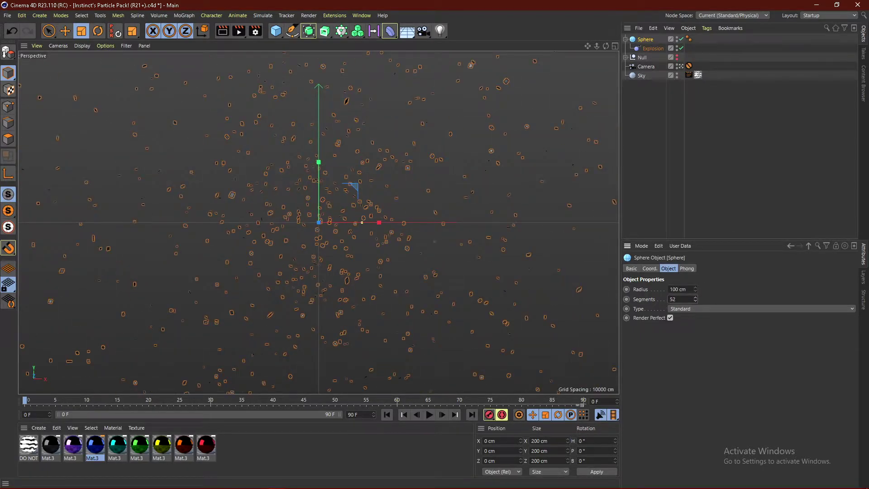
pyautogui.click(695, 301)
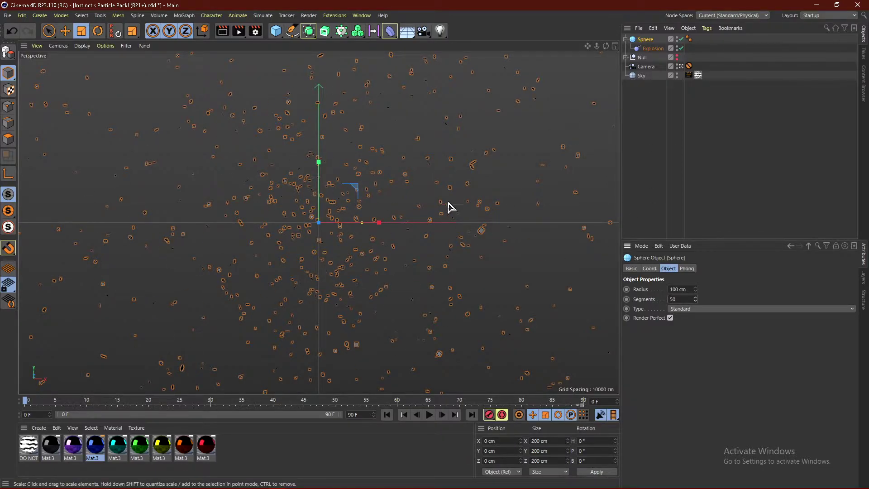
# Step: Collapse the sphere's hierarchy and add a pyramid with 30 segments
pyautogui.click(666, 83)
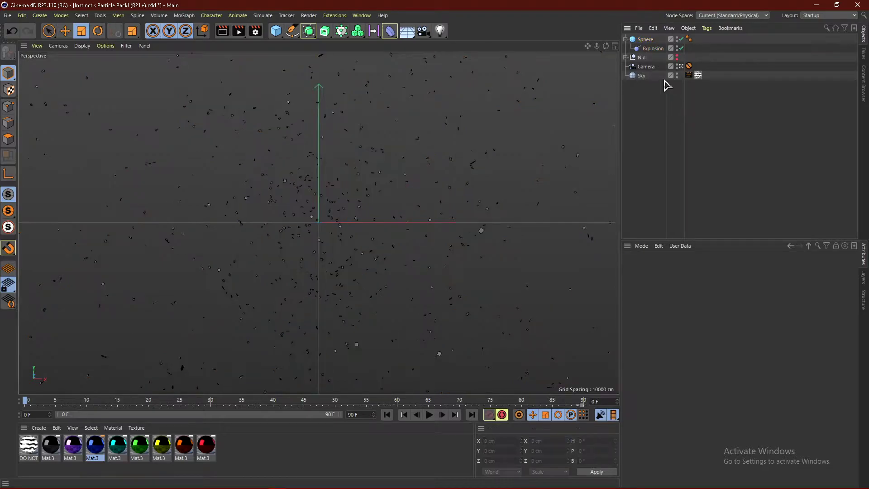
pyautogui.click(625, 39)
pyautogui.click(639, 48)
pyautogui.click(662, 154)
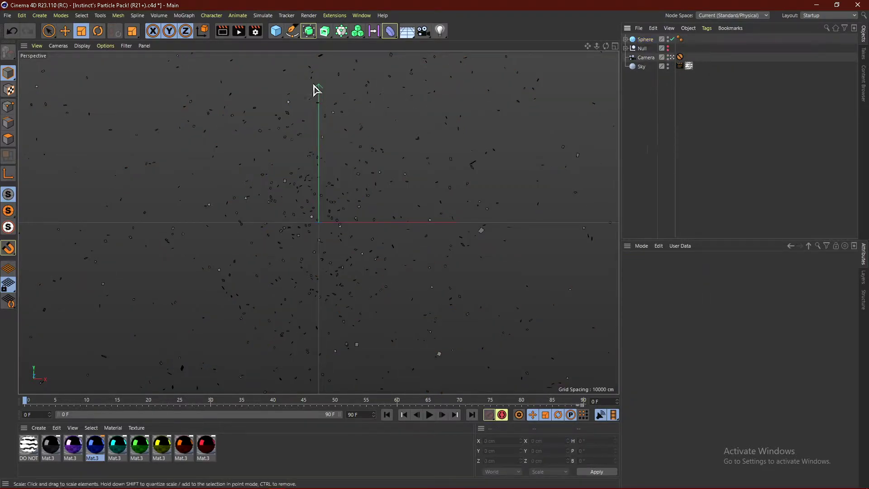
pyautogui.click(276, 34)
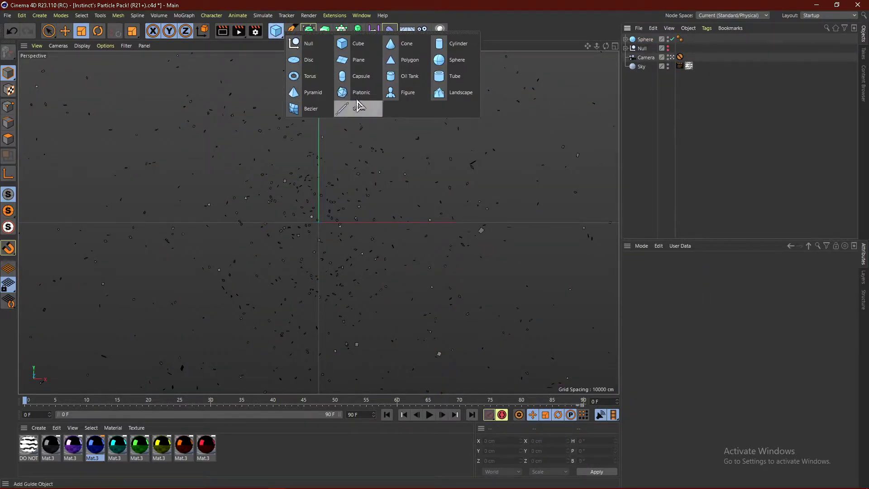
pyautogui.click(315, 94)
pyautogui.moveTo(691, 301); pyautogui.dragTo(693, 303)
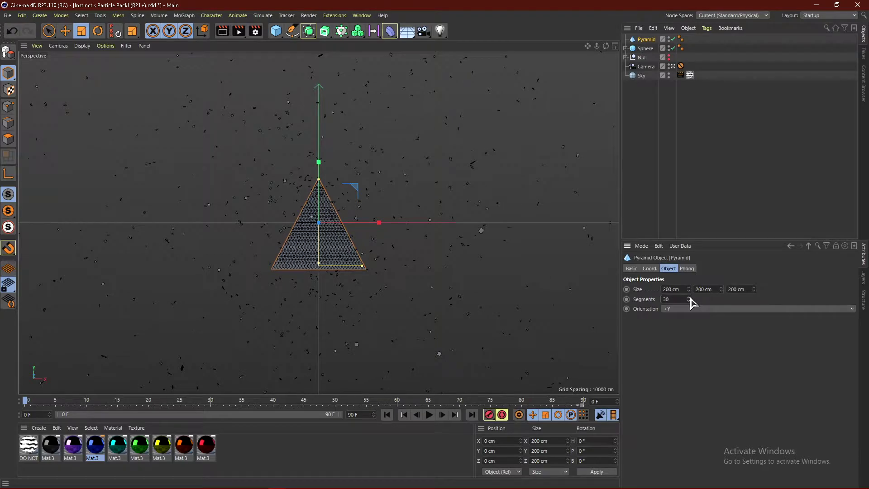
# Step: Move the Explosion deformer from the sphere onto the pyramid
pyautogui.click(625, 48)
pyautogui.moveTo(648, 57); pyautogui.dragTo(651, 40)
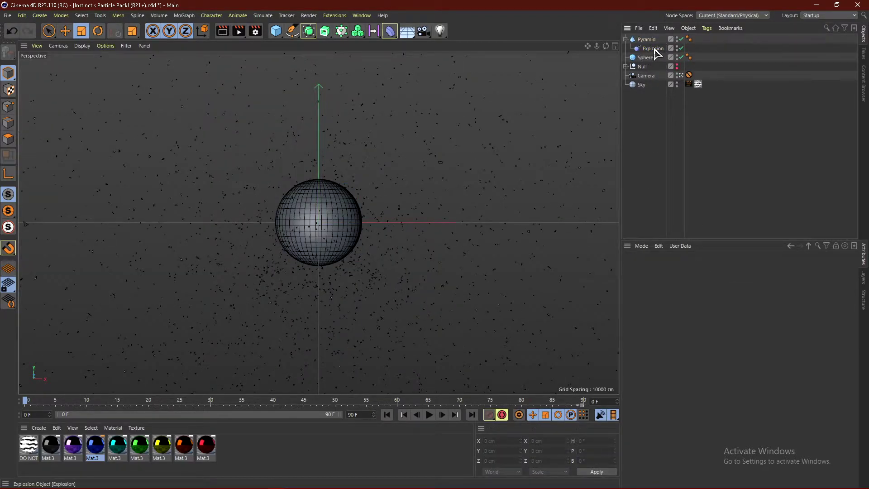
pyautogui.click(652, 58)
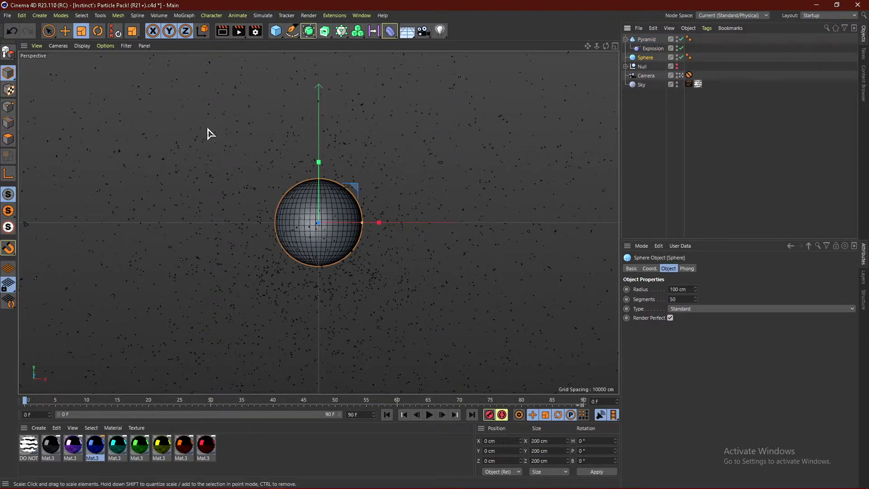
# Step: Return the Explosion deformer to the sphere and delete the pyramid
pyautogui.click(654, 49)
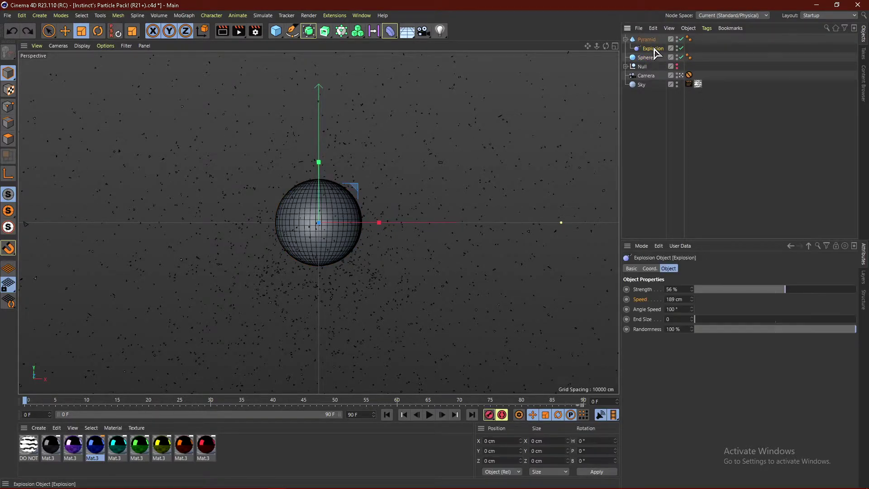
pyautogui.moveTo(656, 50); pyautogui.dragTo(646, 57)
pyautogui.click(644, 49)
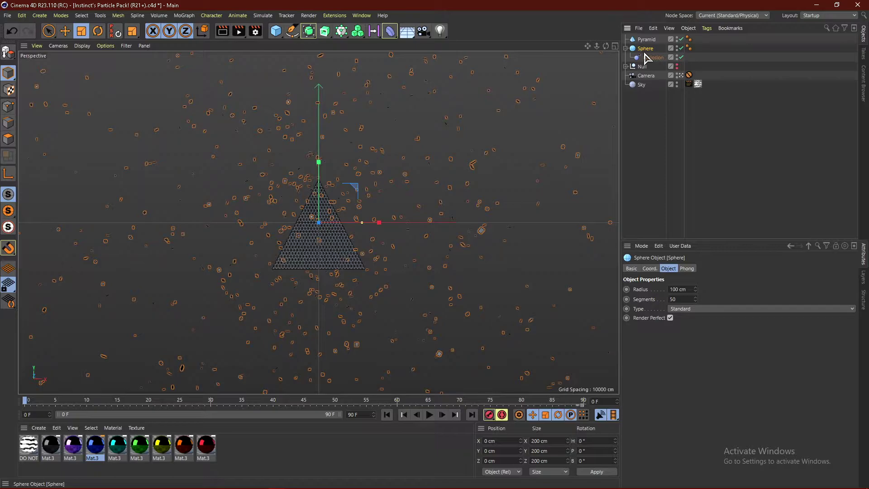
pyautogui.hotkey('ctrl', 'z')
pyautogui.hotkey('ctrl', 'y')
pyautogui.click(646, 39)
pyautogui.press('Delete')
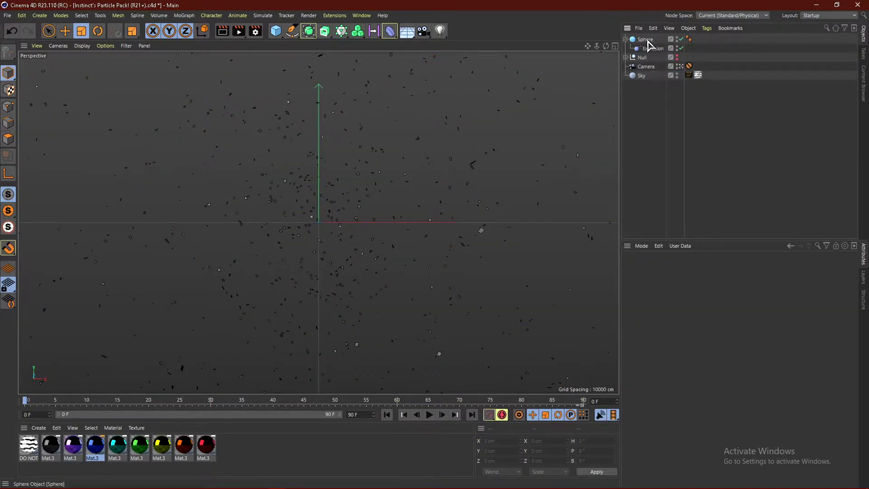
# Step: Hide the exploded sphere in the viewport and render, and collapse its hierarchy
pyautogui.click(648, 48)
pyautogui.press('Delete')
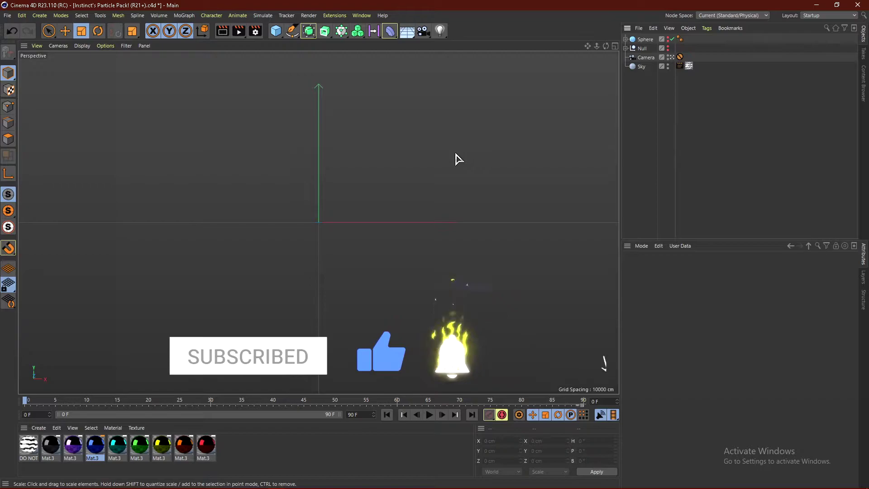
pyautogui.click(358, 31)
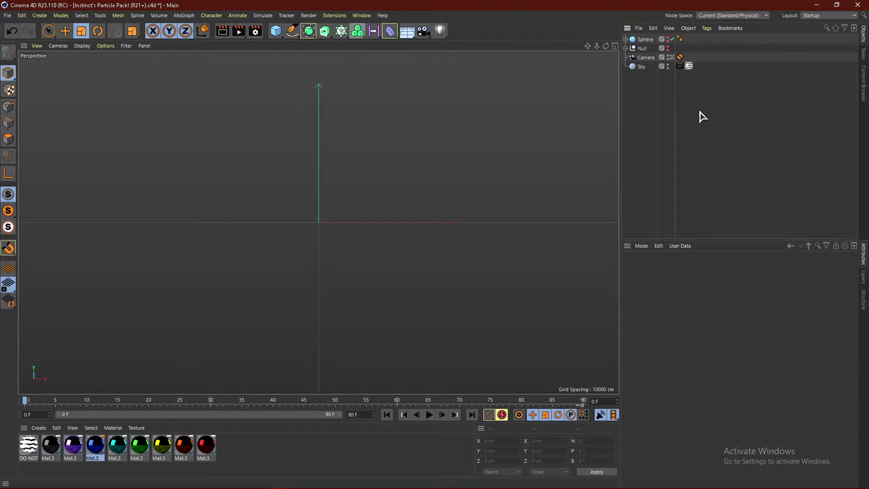
# Step: Add a second sphere and set its segments to 50
pyautogui.click(276, 32)
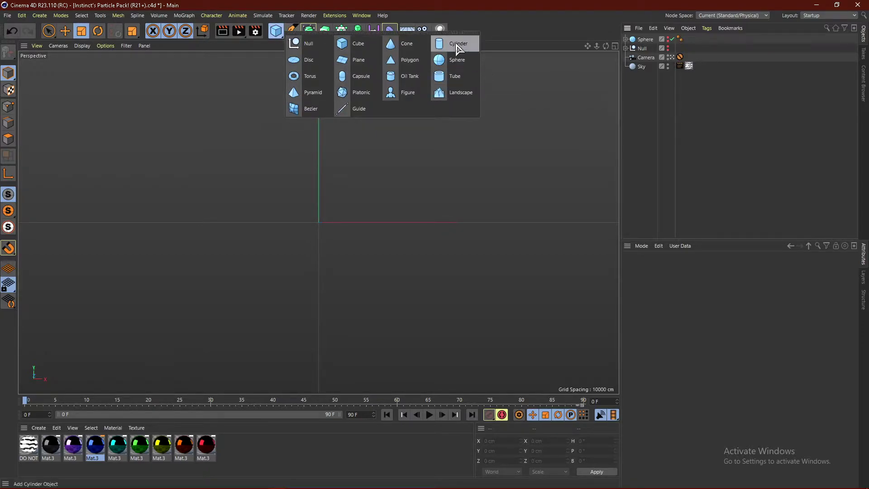
pyautogui.click(455, 60)
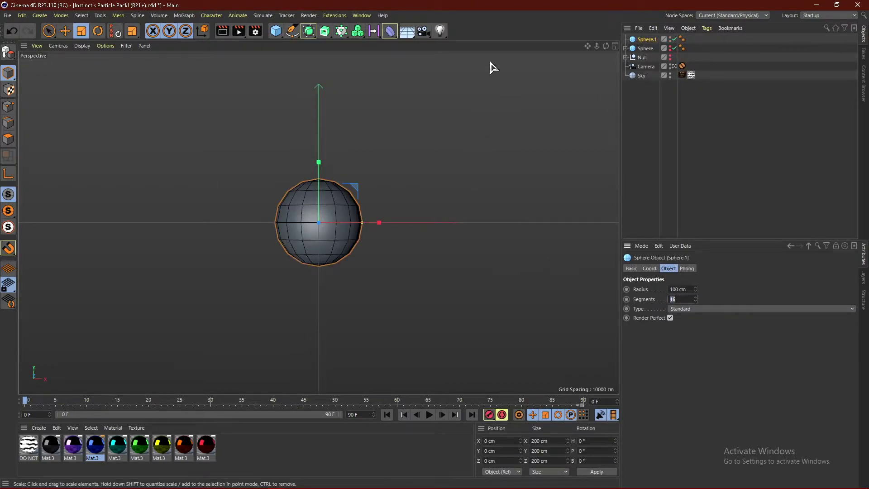
pyautogui.press('Return')
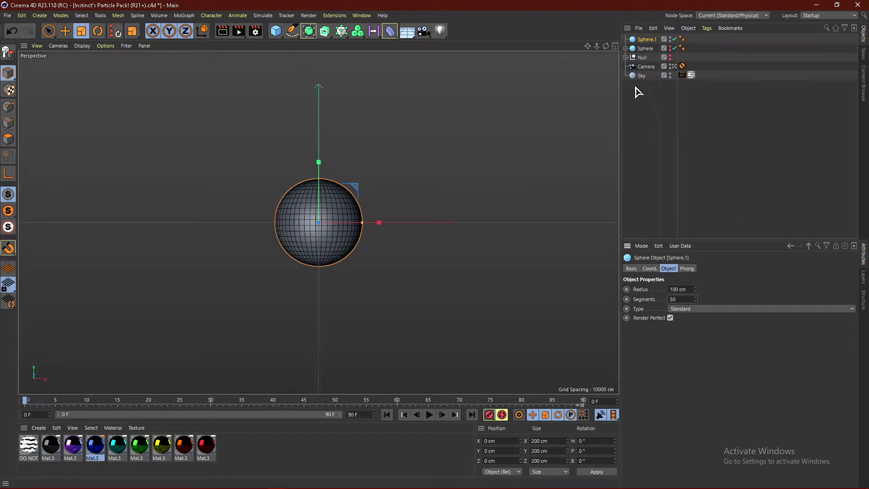
# Step: Add a Volume Builder and place the new 50-segment sphere inside it as a child
pyautogui.click(359, 32)
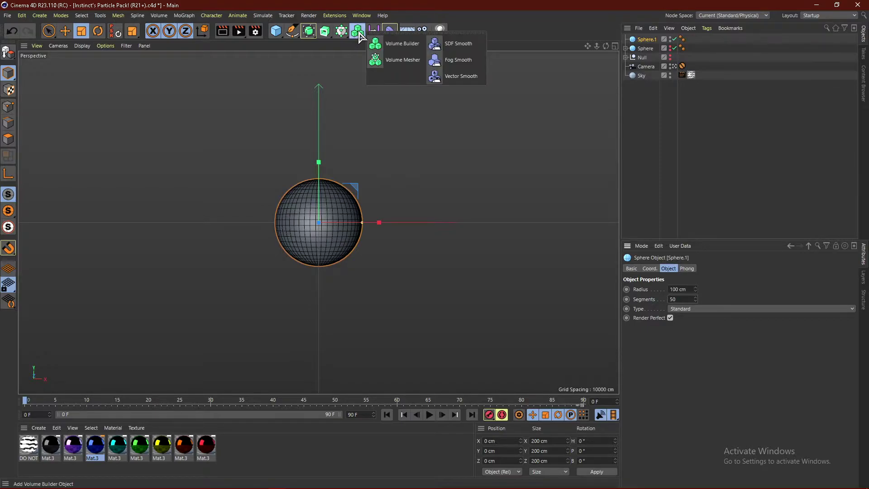
pyautogui.click(396, 45)
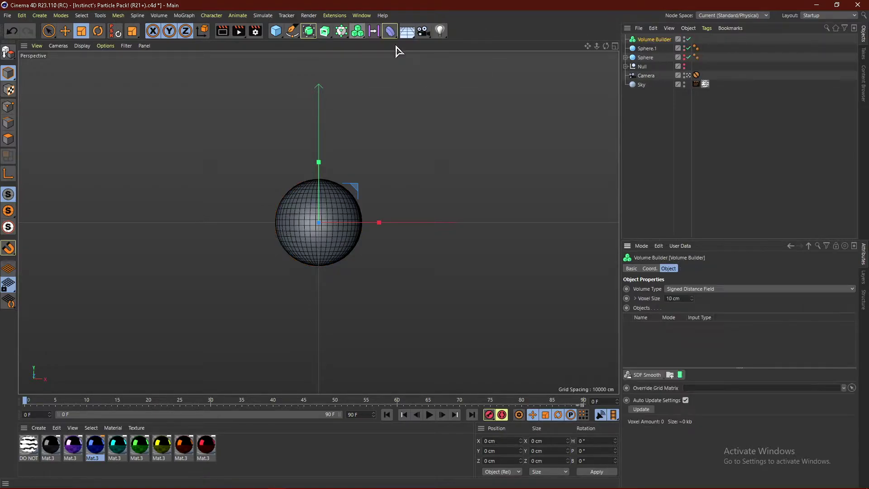
pyautogui.moveTo(648, 43); pyautogui.dragTo(651, 41)
pyautogui.click(651, 40)
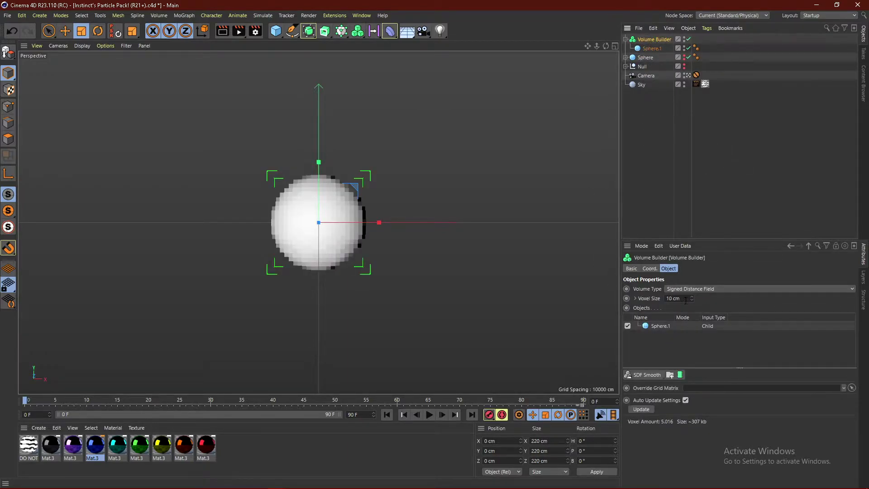
# Step: Add a Volume Mesher and make the Volume Builder its child
pyautogui.click(359, 31)
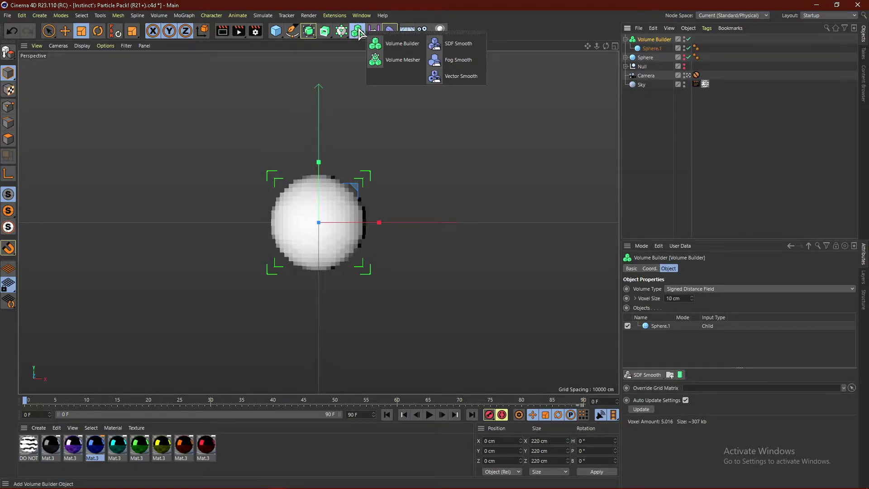
pyautogui.click(392, 62)
pyautogui.moveTo(650, 50); pyautogui.dragTo(651, 41)
pyautogui.click(723, 153)
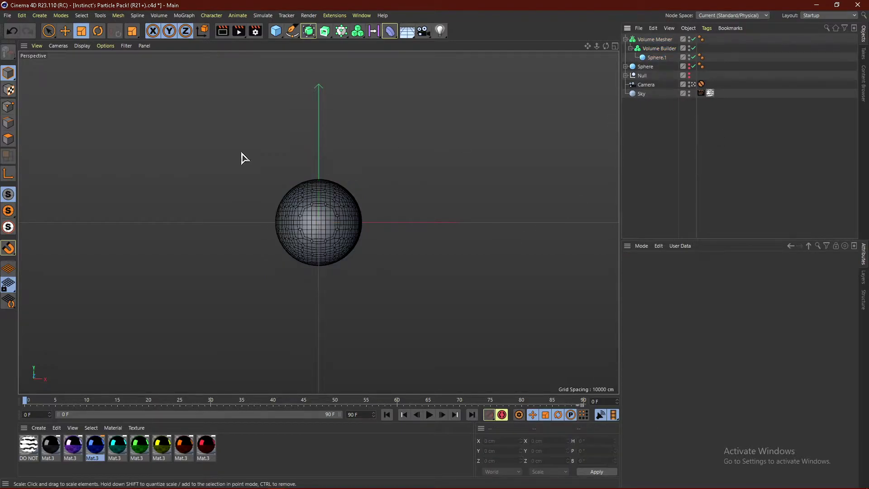
# Step: Add an Explosion deformer inside the Volume Builder below the sphere and set its strength to 12%
pyautogui.click(655, 39)
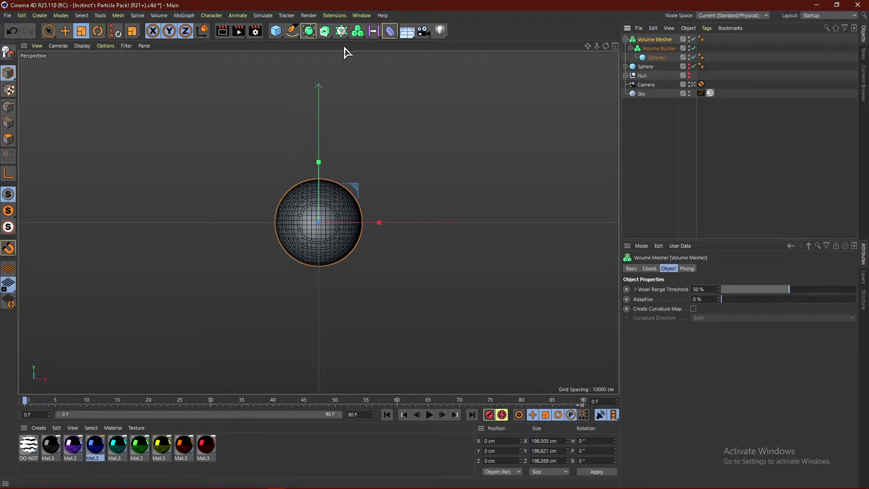
pyautogui.click(389, 31)
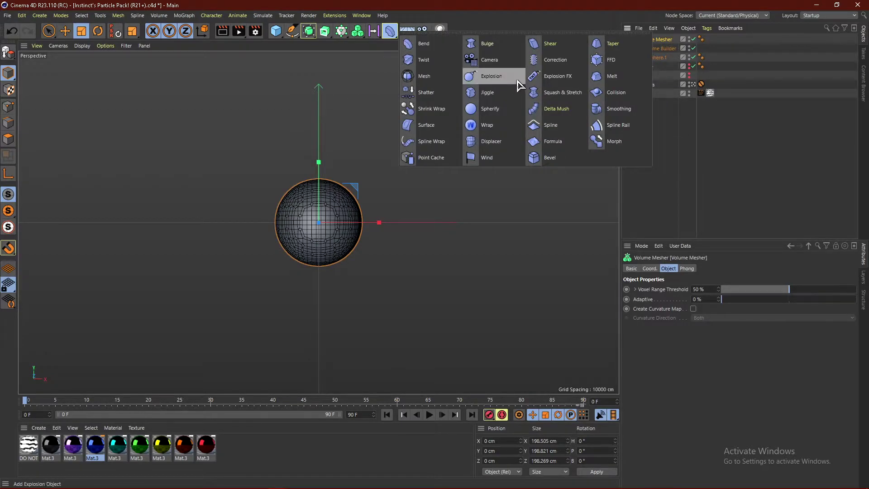
pyautogui.click(489, 78)
pyautogui.moveTo(652, 39); pyautogui.dragTo(658, 71)
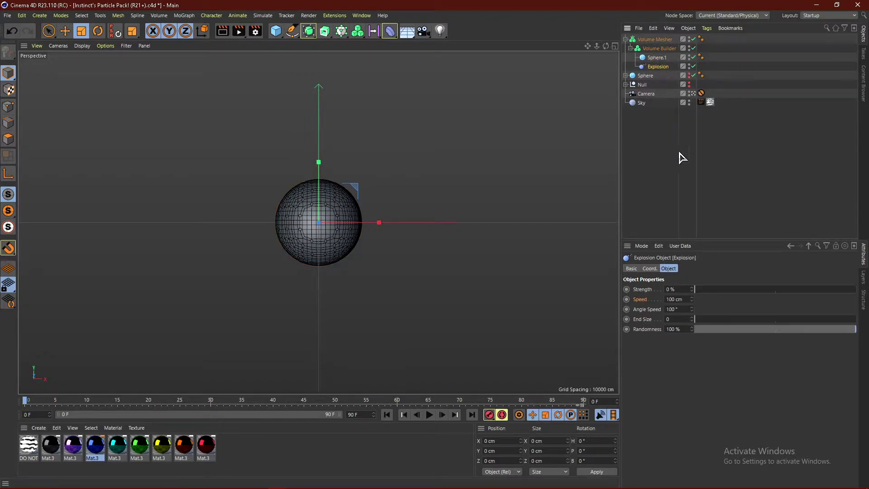
pyautogui.moveTo(704, 286); pyautogui.dragTo(719, 283)
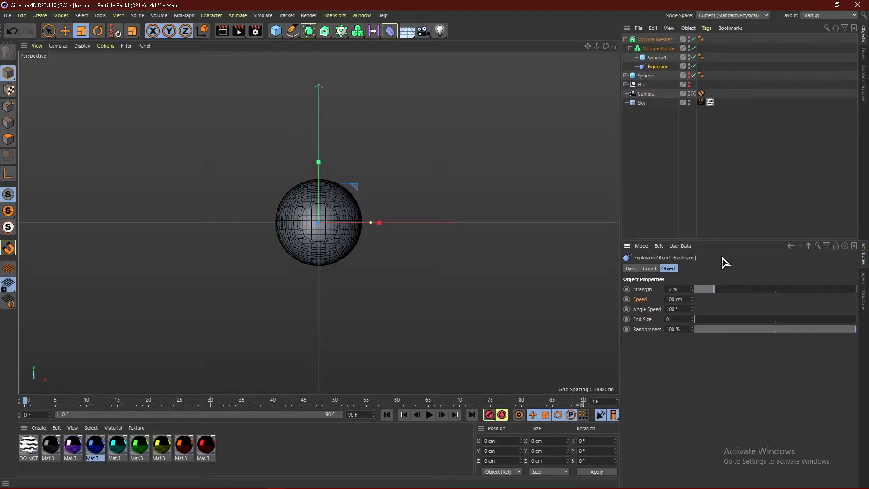
# Step: Make the Explosion deformer a child of the sphere inside the Volume Builder
pyautogui.moveTo(657, 68); pyautogui.dragTo(654, 59)
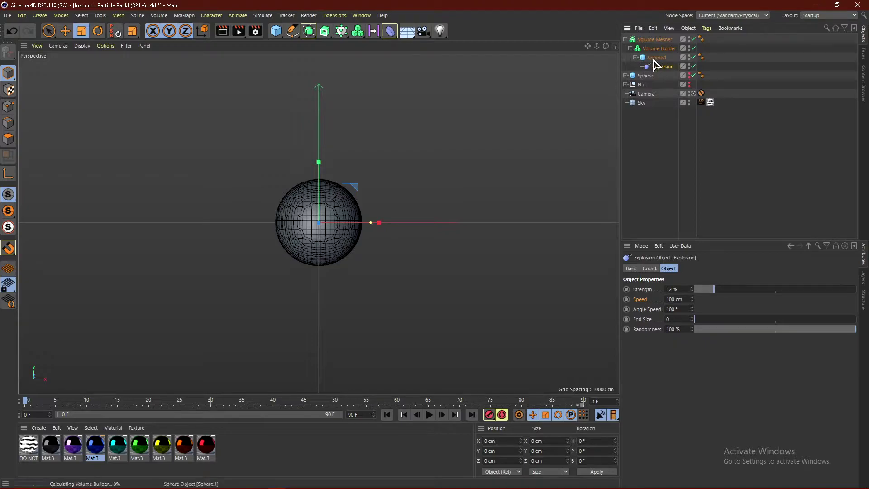
pyautogui.click(654, 58)
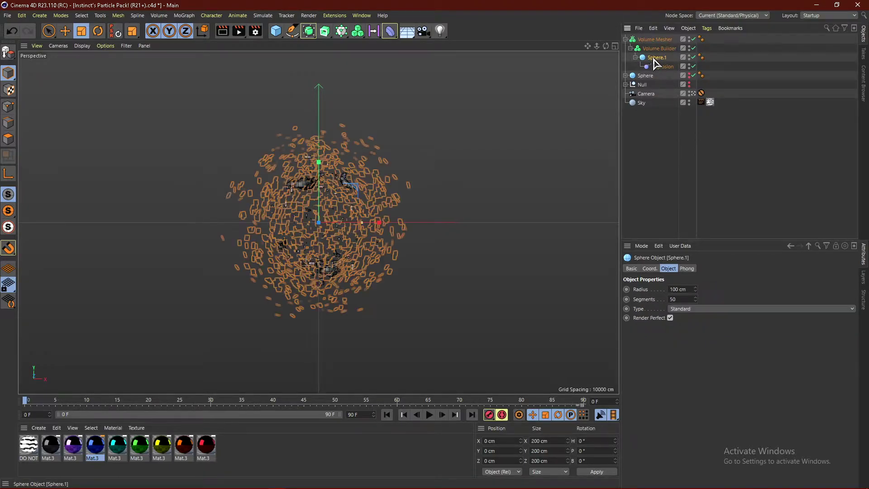
pyautogui.click(657, 67)
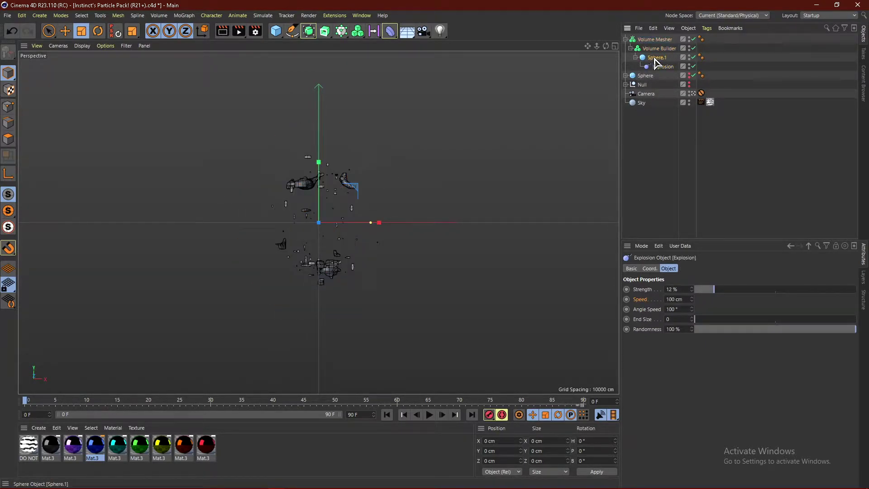
pyautogui.click(656, 59)
pyautogui.click(712, 150)
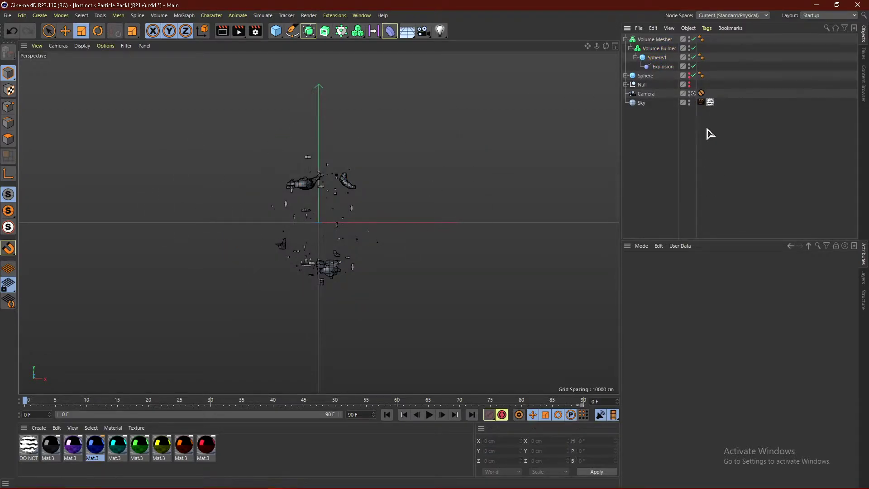
pyautogui.click(655, 57)
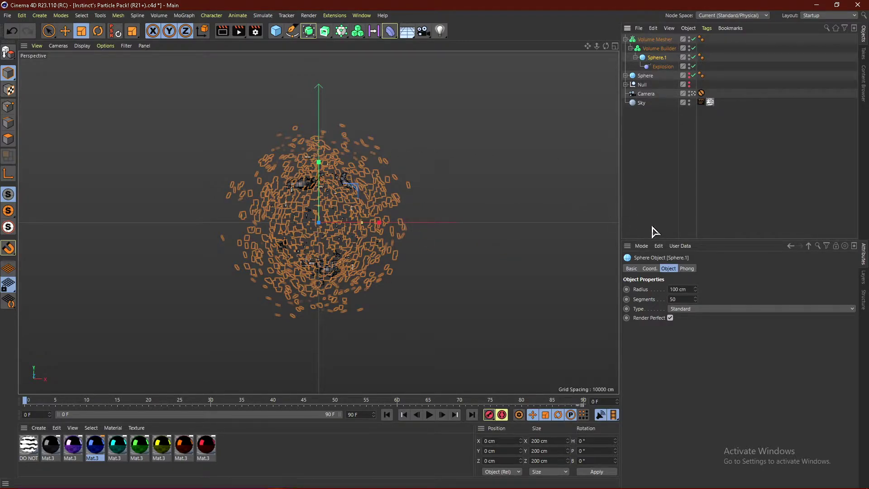
pyautogui.click(158, 255)
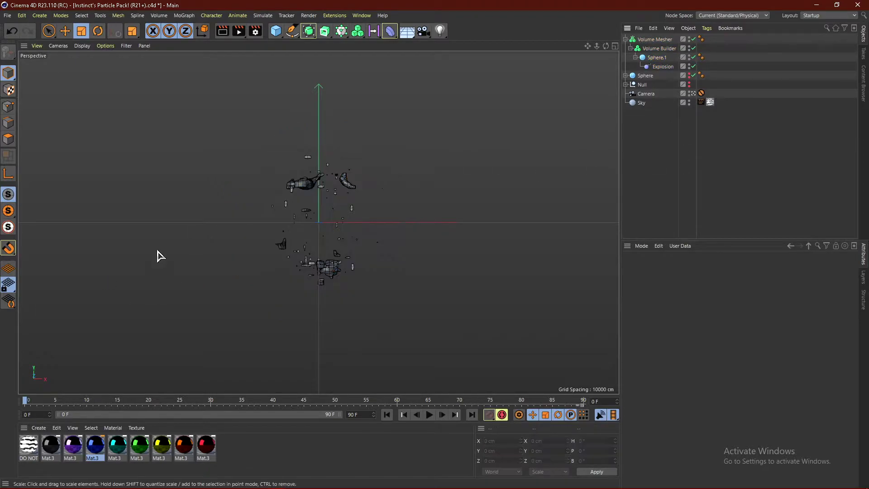
# Step: Try voxel sizes of 7 cm and 8 cm on the Volume Builder, and finish with 9 cm
pyautogui.click(659, 49)
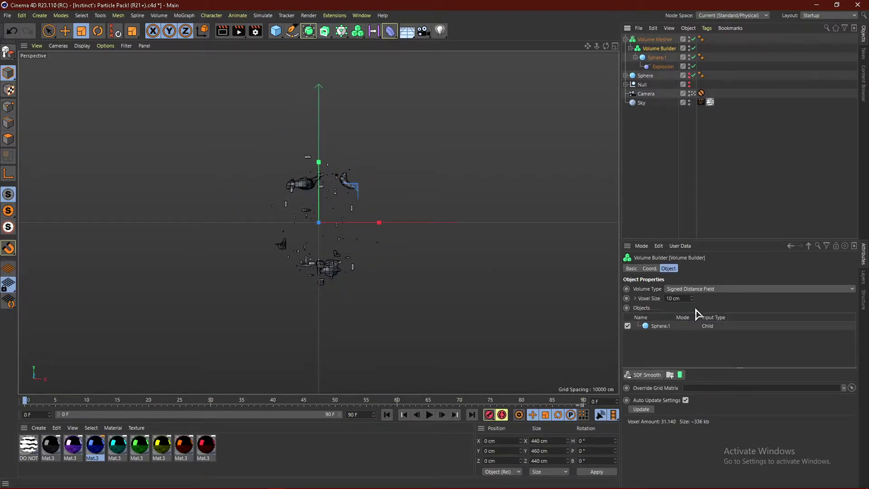
pyautogui.moveTo(692, 300); pyautogui.dragTo(692, 303)
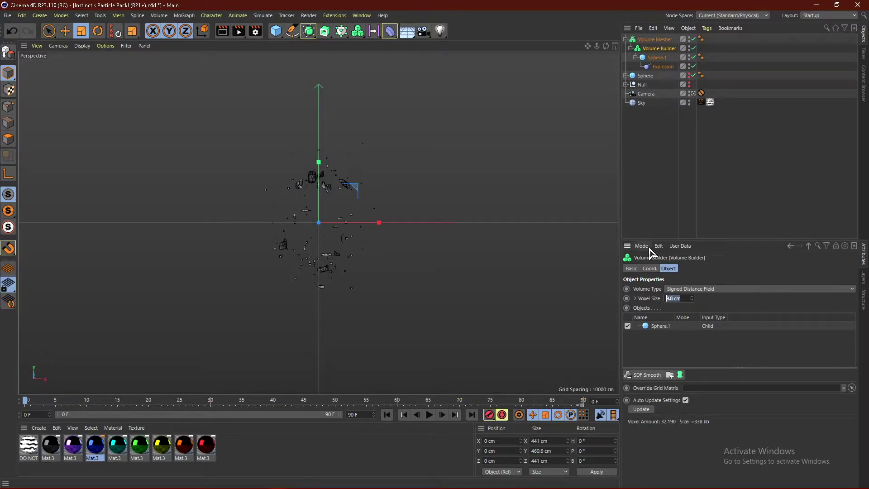
pyautogui.write('7')
pyautogui.press('Return')
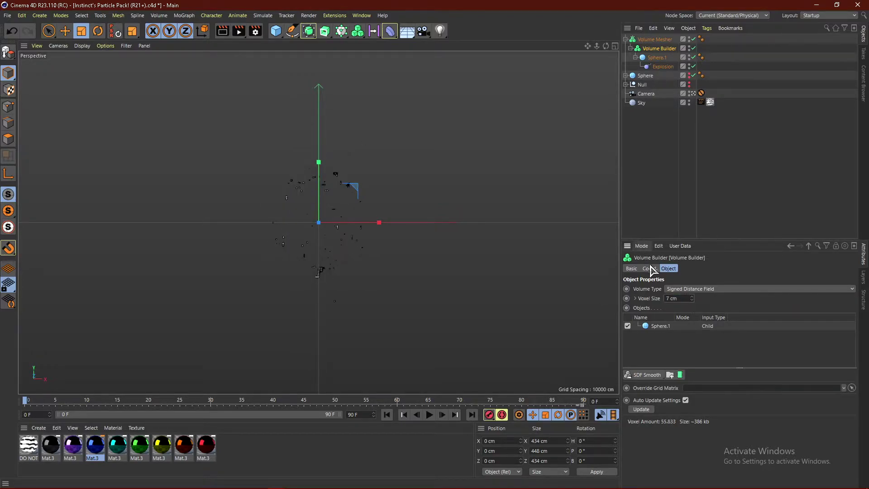
pyautogui.write('8')
pyautogui.press('Return')
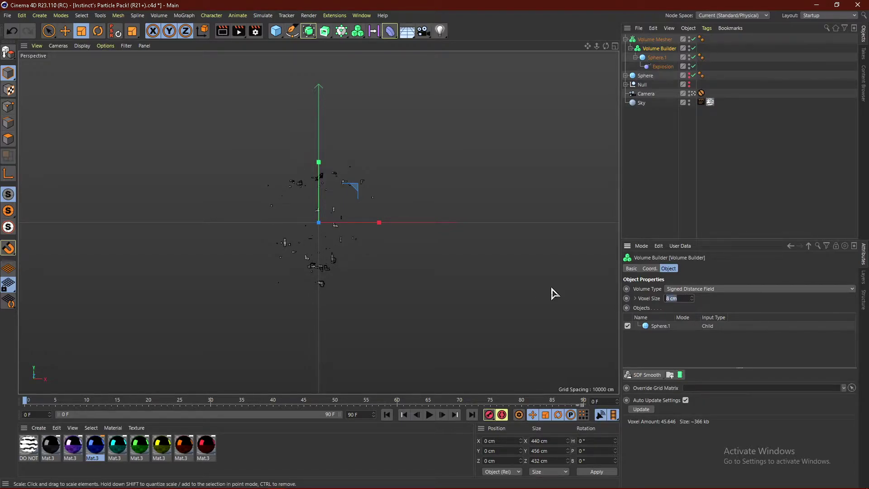
pyautogui.write('9')
pyautogui.press('Return')
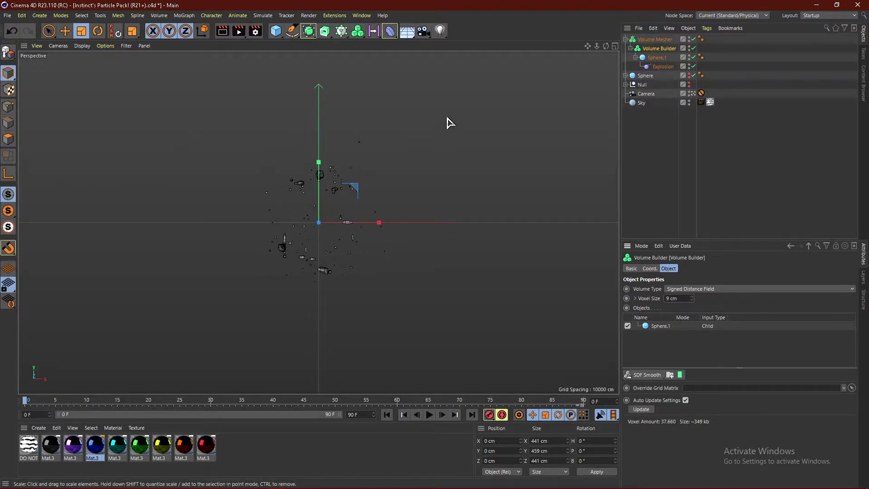
# Step: Scale the sphere inside the Volume Builder up to a radius of about 306 cm and undo the last enlargement
pyautogui.click(656, 58)
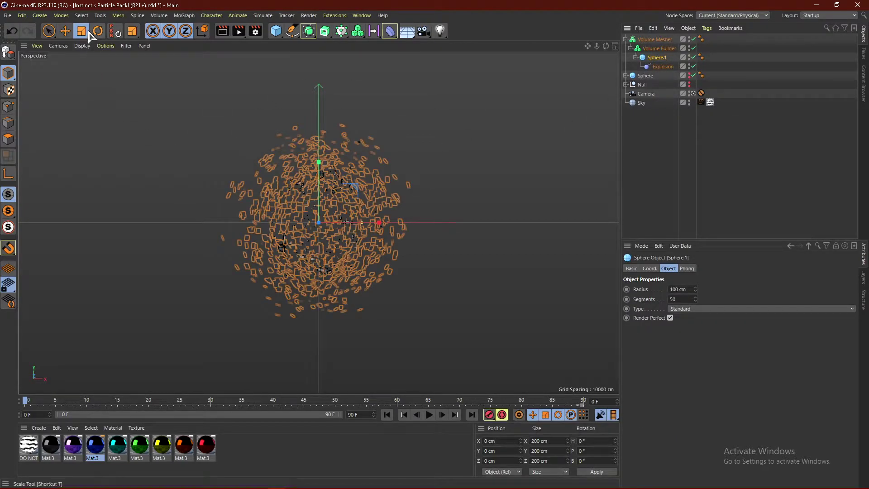
pyautogui.moveTo(435, 161); pyautogui.dragTo(518, 116)
pyautogui.click(770, 142)
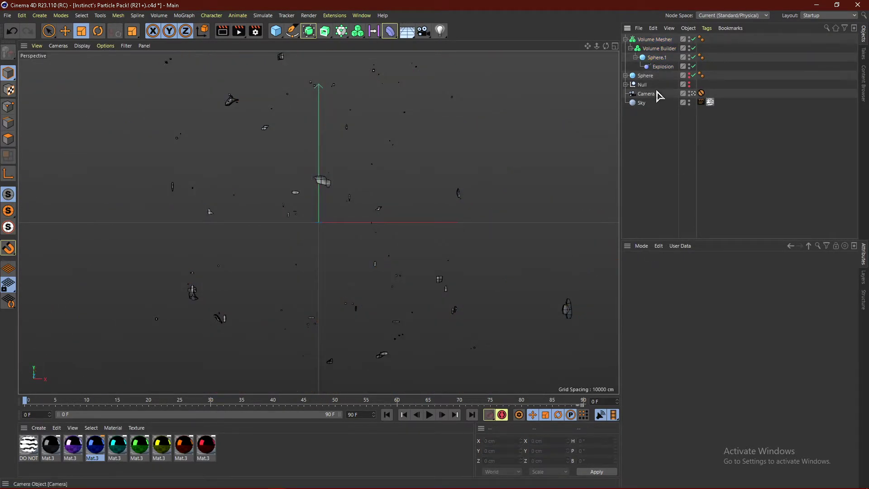
pyautogui.hotkey('ctrl', 'z')
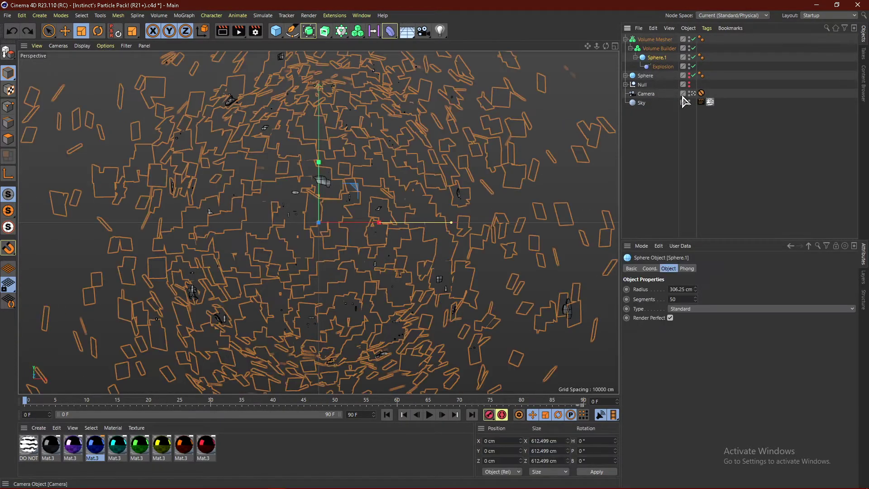
pyautogui.hotkey('ctrl', 'z')
# Step: Scale the sphere inside the Volume Builder to a radius of about 440 cm and set its segments to 30
pyautogui.click(626, 40)
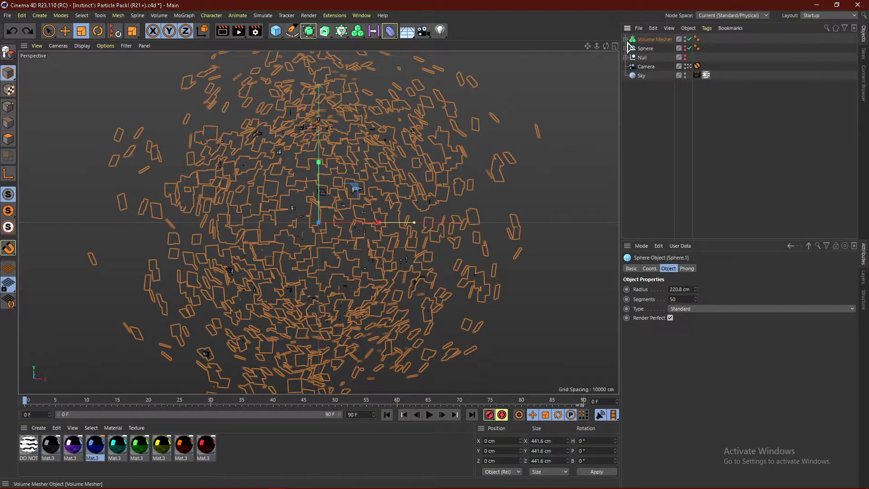
pyautogui.click(626, 40)
pyautogui.click(657, 58)
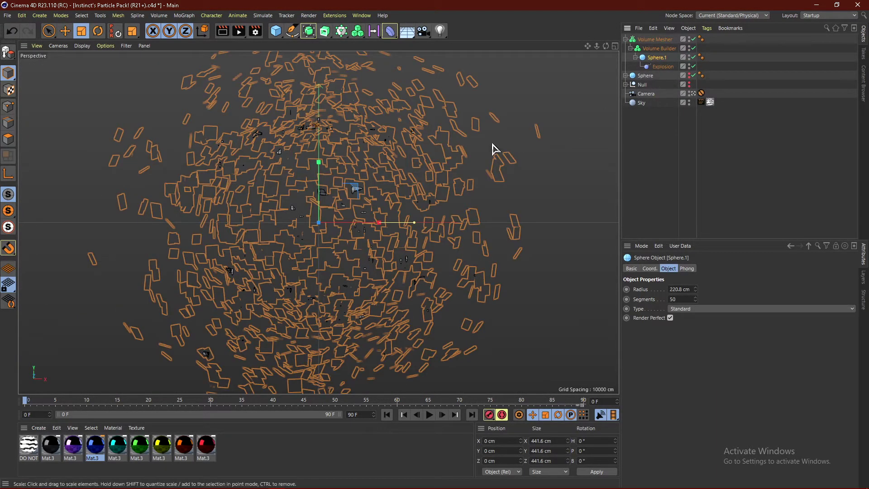
pyautogui.moveTo(367, 150); pyautogui.dragTo(448, 130)
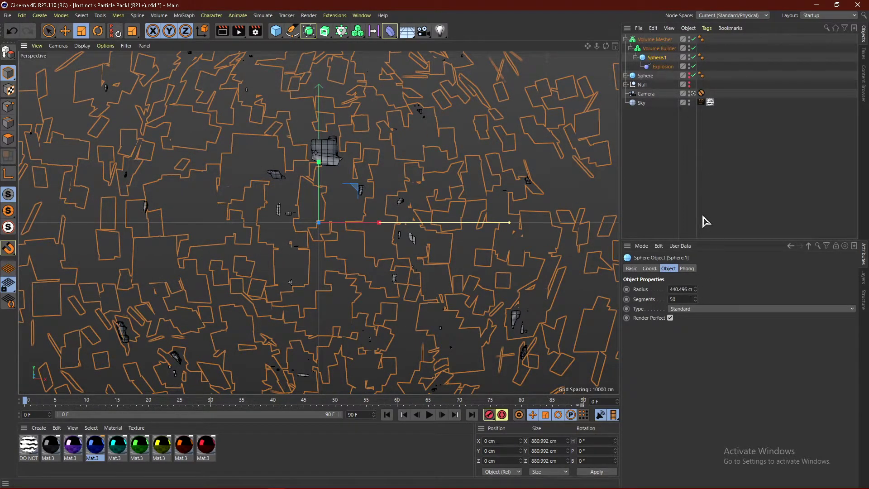
pyautogui.click(690, 298)
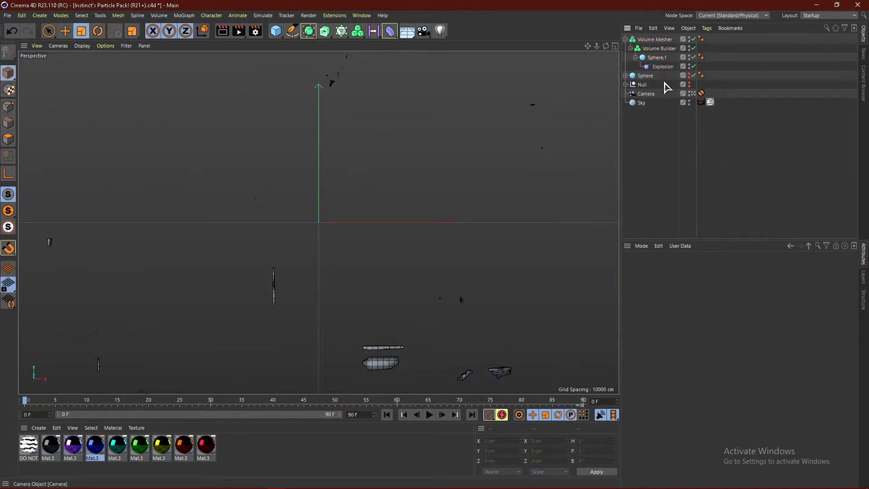
# Step: Rotate the collapsed Volume Mesher to about H -57°, P 17°, B -78°, and display the viewport shading without wireframe lines
pyautogui.click(625, 40)
pyautogui.click(652, 40)
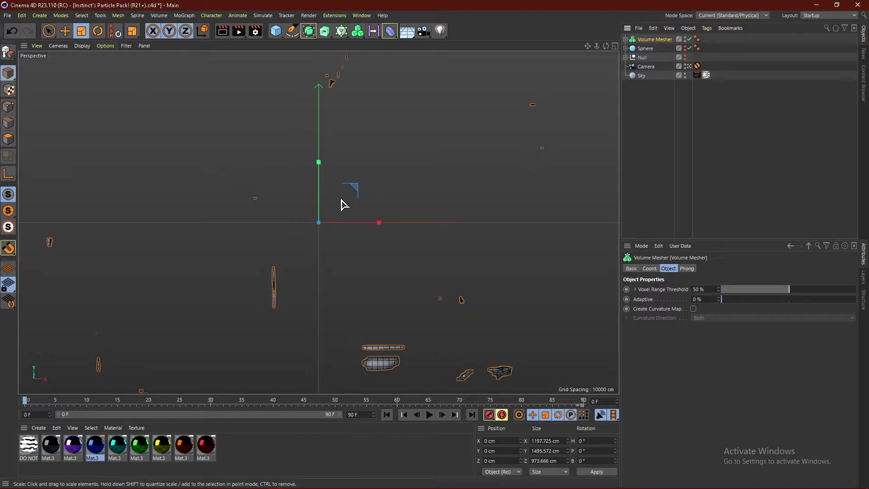
pyautogui.click(98, 31)
pyautogui.moveTo(335, 257); pyautogui.dragTo(329, 212)
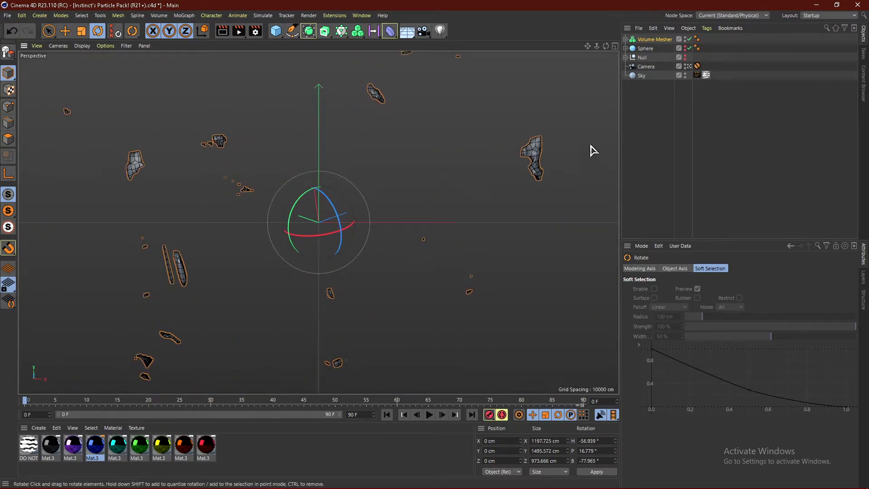
pyautogui.click(82, 46)
pyautogui.click(89, 59)
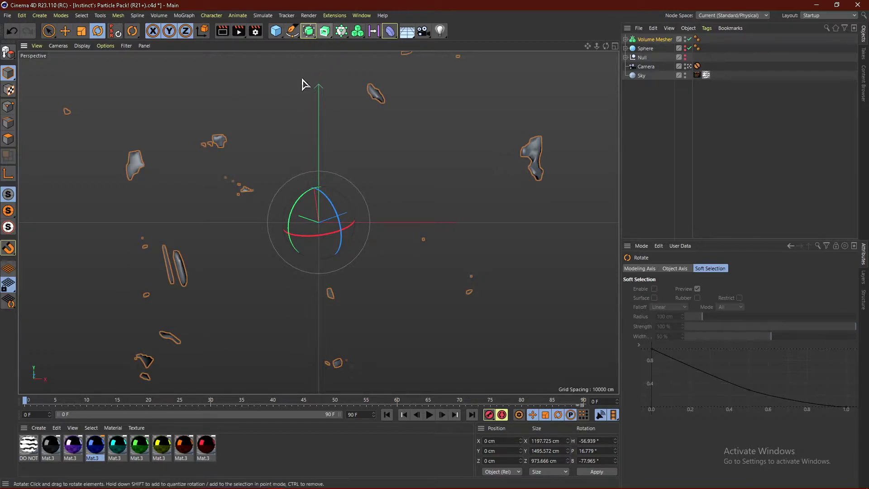
# Step: Add a Subdivision Surface and make the Volume Mesher its child to smooth the particles
pyautogui.click(308, 32)
pyautogui.moveTo(645, 40); pyautogui.dragTo(647, 41)
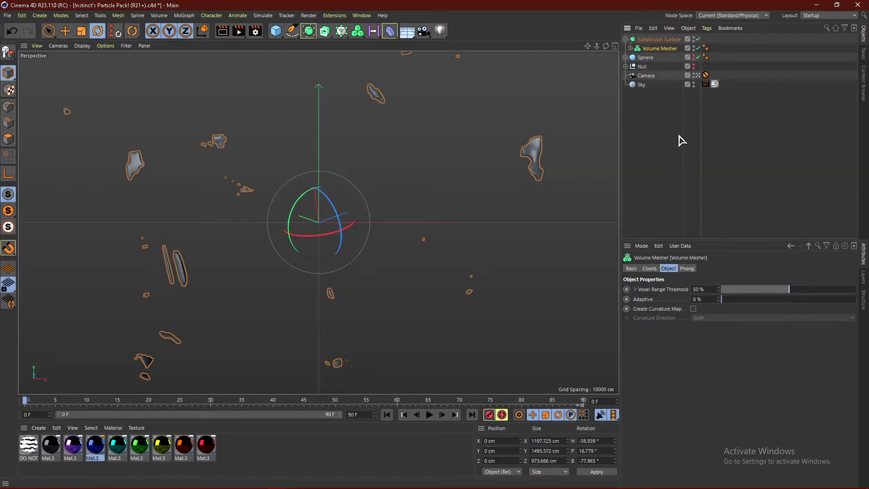
pyautogui.click(231, 183)
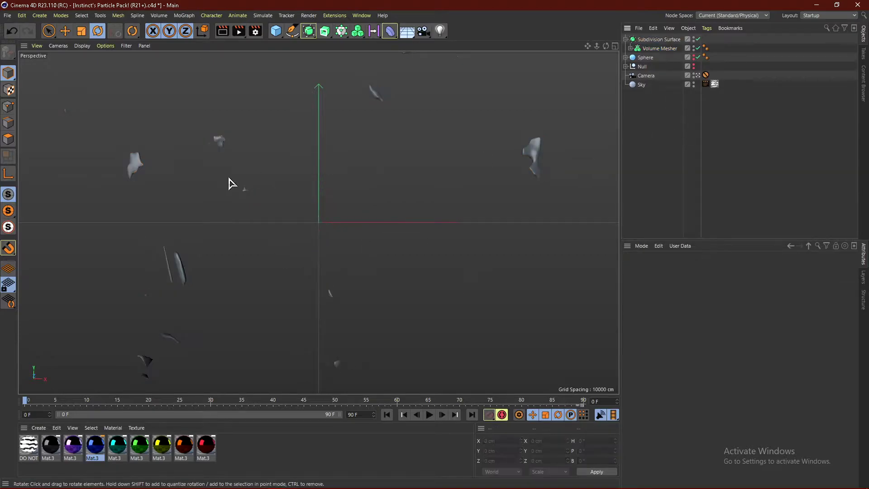
pyautogui.click(660, 53)
pyautogui.click(683, 148)
# Step: Expand the Volume Mesher hierarchy and set the segments of the sphere inside it to 100
pyautogui.keyDown('alt'); pyautogui.moveTo(430, 97); pyautogui.dragTo(578, 97); pyautogui.keyUp('alt')
pyautogui.click(630, 47)
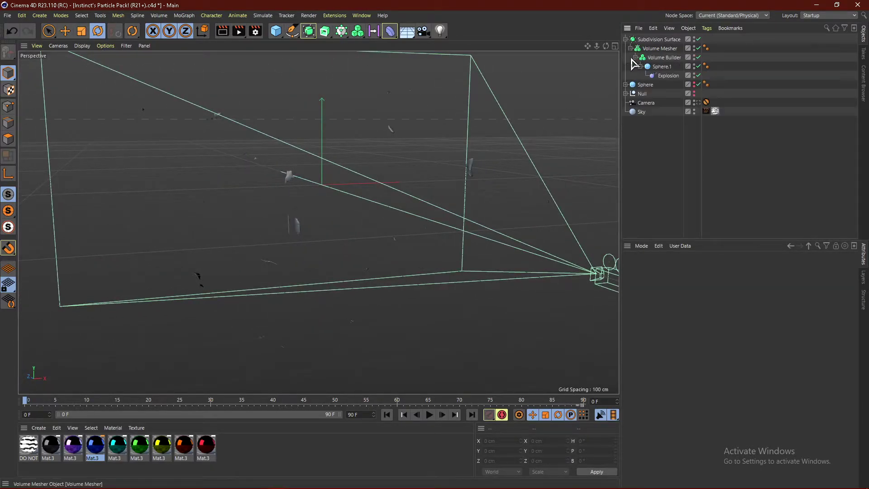
pyautogui.click(661, 66)
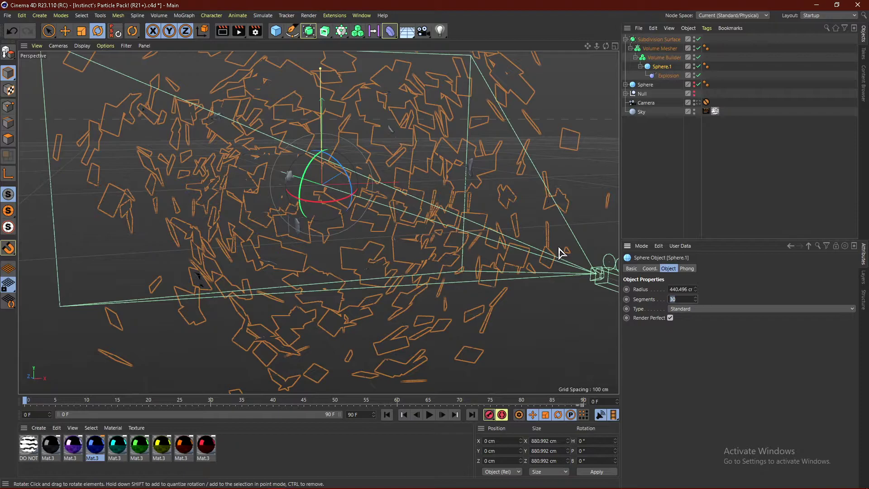
pyautogui.write('100')
pyautogui.press('Return')
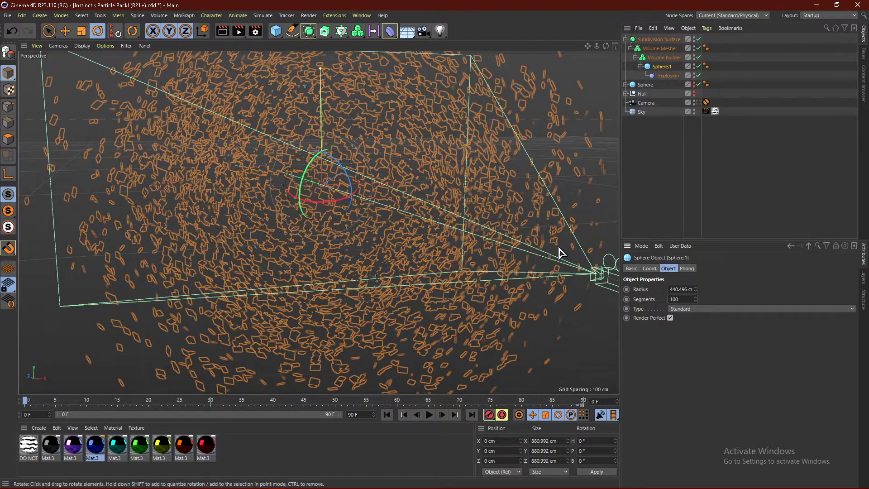
# Step: Look through the scene camera and render a preview of the smoothed particles in the viewport
pyautogui.click(661, 176)
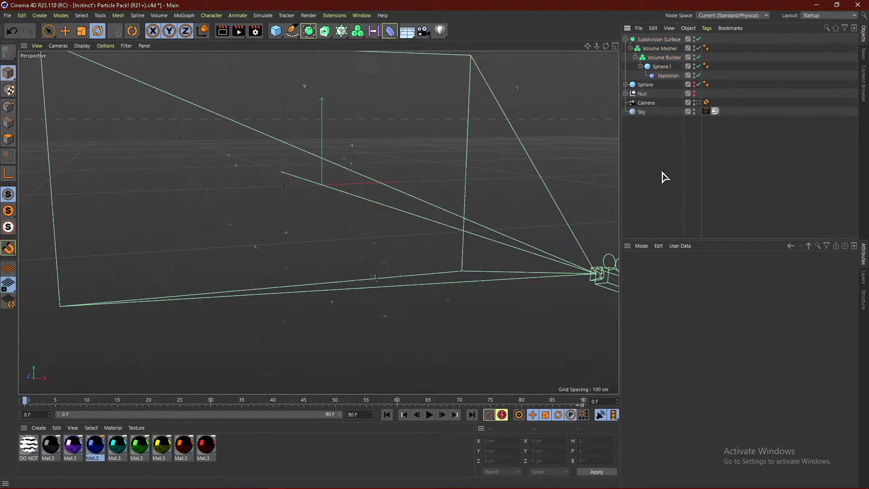
pyautogui.click(696, 102)
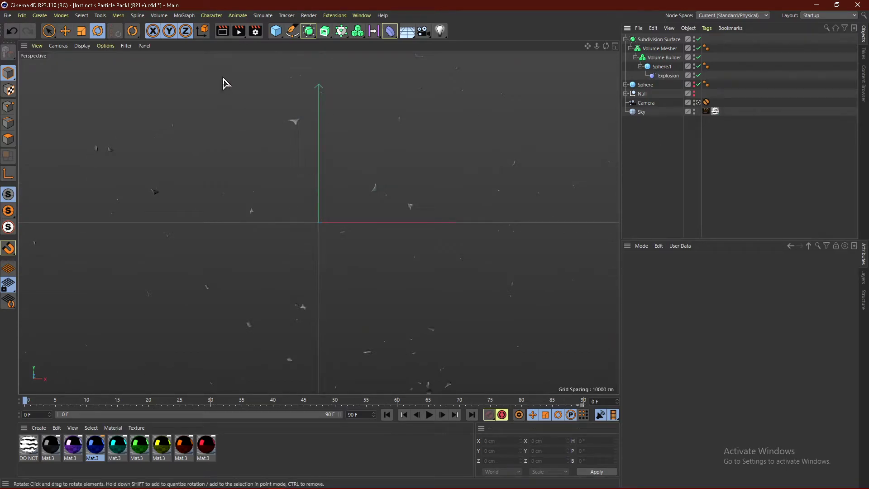
pyautogui.click(222, 30)
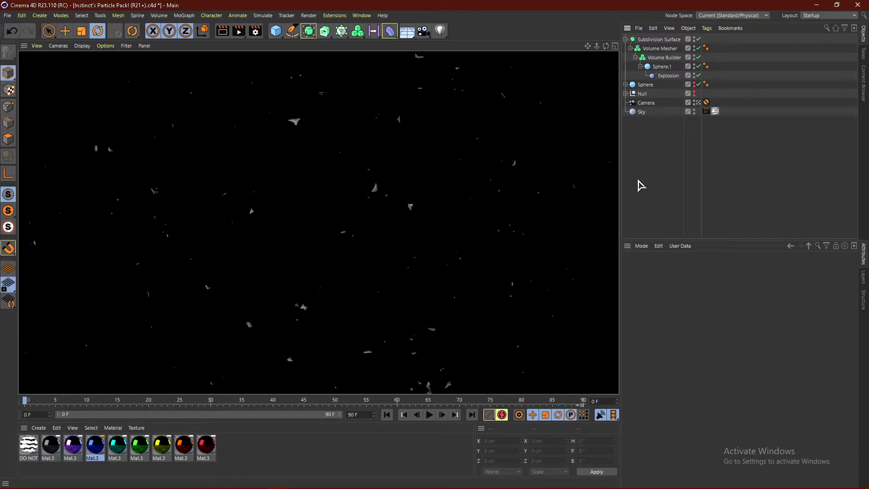
pyautogui.click(697, 146)
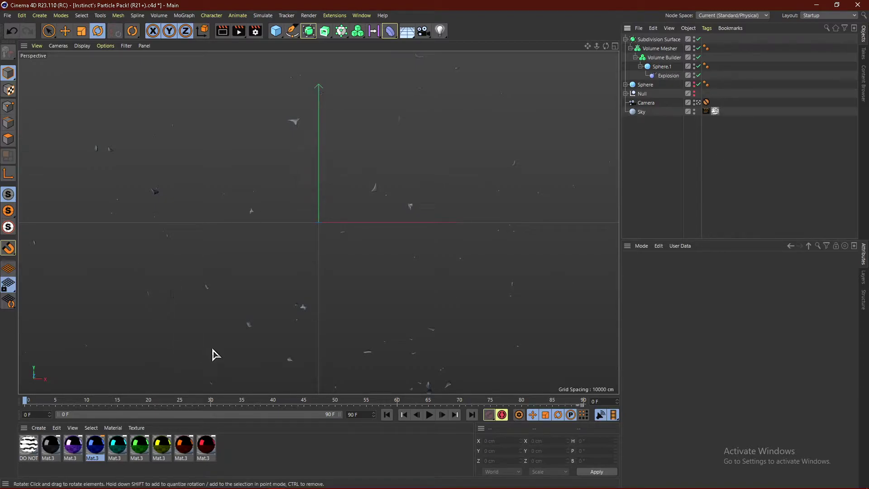
# Step: Apply the green reflective material to the Subdivision Surface
pyautogui.click(141, 445)
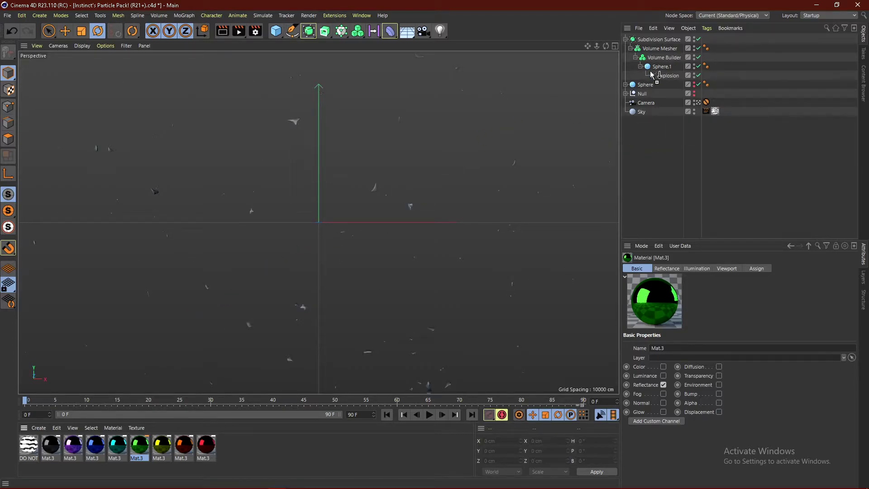
pyautogui.moveTo(672, 64); pyautogui.dragTo(653, 66)
pyautogui.moveTo(664, 43); pyautogui.dragTo(663, 41)
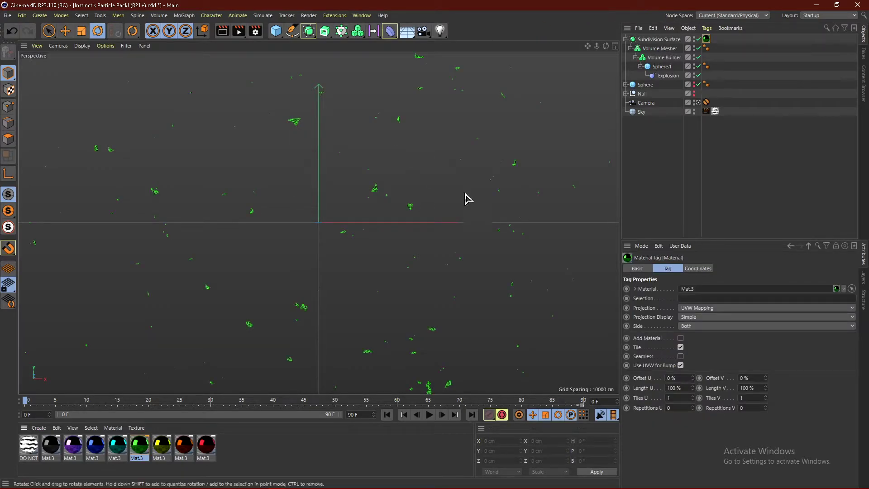
# Step: Set the green material tag's projection to Cubic, enable Seamless, and render a preview in the viewport
pyautogui.click(683, 307)
pyautogui.click(688, 339)
pyautogui.click(680, 356)
pyautogui.click(221, 31)
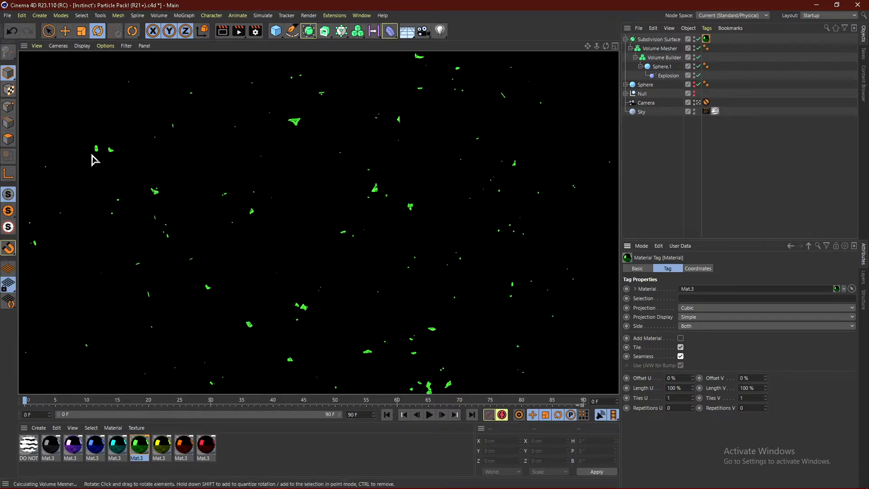
pyautogui.click(708, 161)
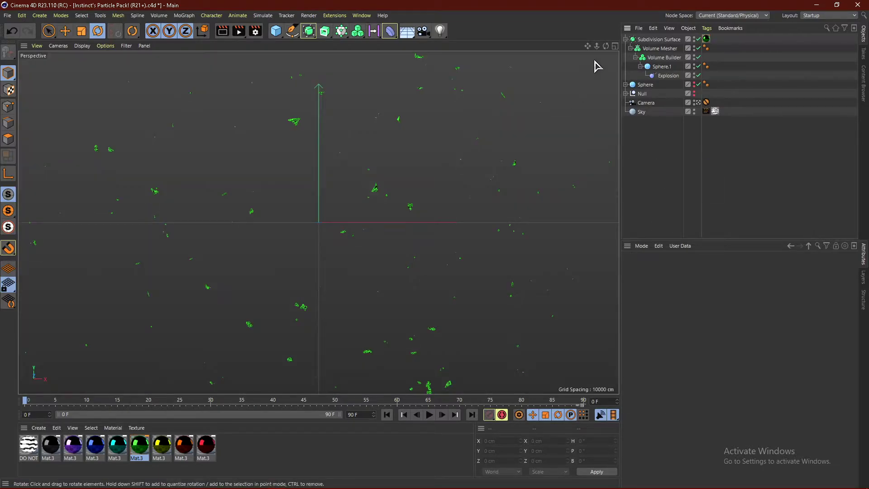
# Step: Collapse the Subdivision Surface hierarchy and hide the object
pyautogui.click(625, 40)
pyautogui.click(647, 40)
pyautogui.click(680, 138)
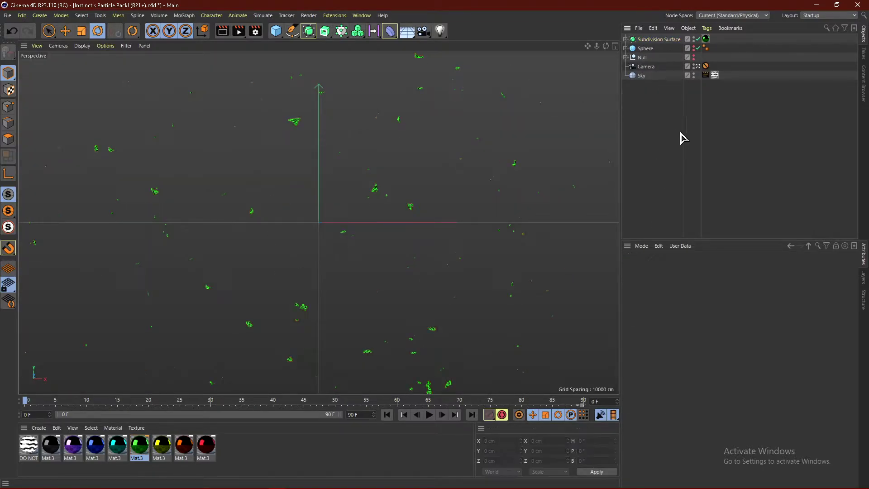
pyautogui.click(674, 40)
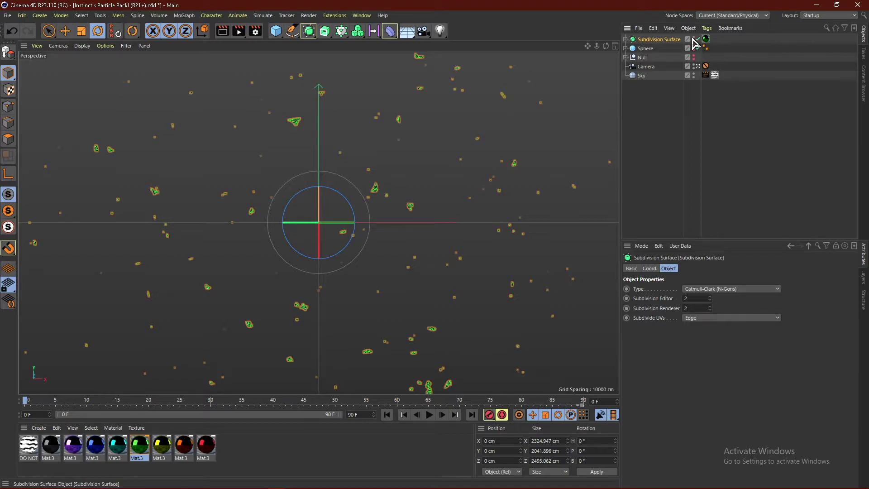
pyautogui.click(693, 38)
pyautogui.click(673, 126)
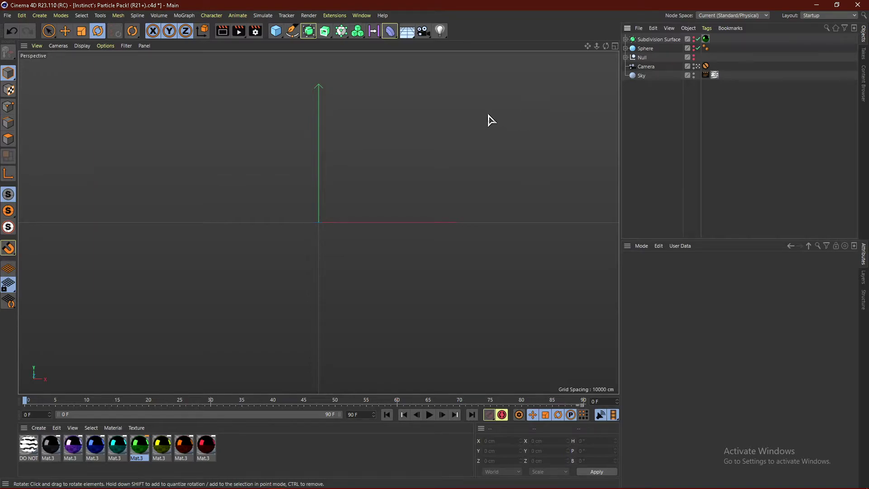
# Step: Add a cube and set its X, Y and Z sizes to 2 cm
pyautogui.click(275, 30)
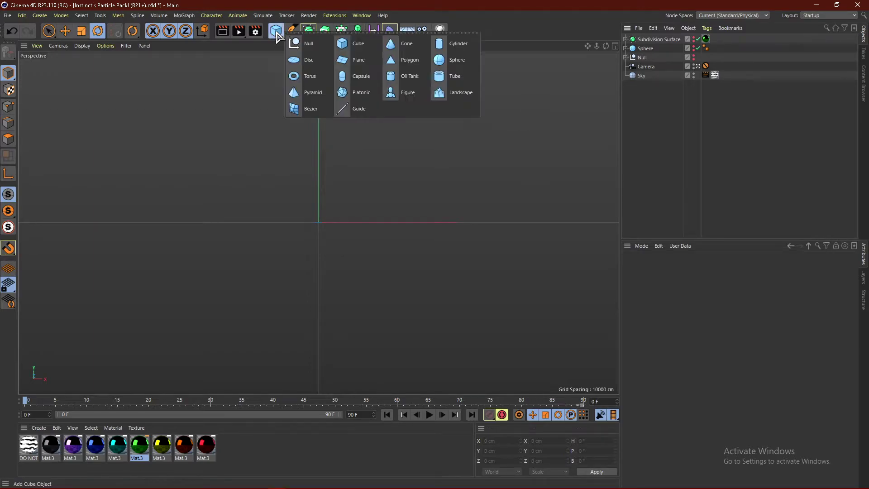
pyautogui.click(352, 46)
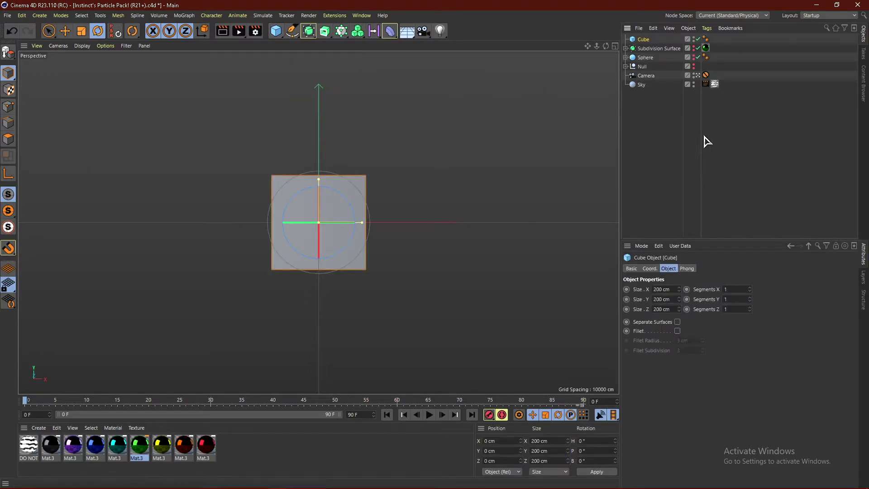
pyautogui.click(677, 290)
pyautogui.write('2')
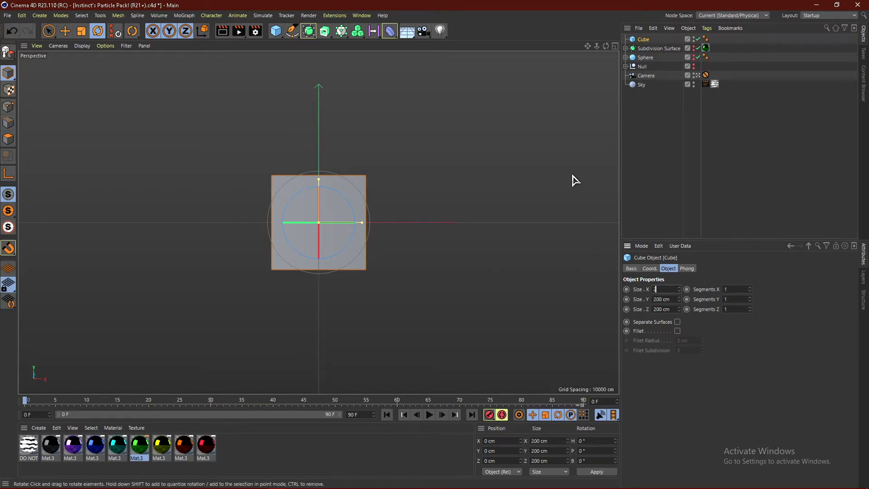
pyautogui.press('Tab')
pyautogui.write('2')
pyautogui.press('Tab')
pyautogui.write('2')
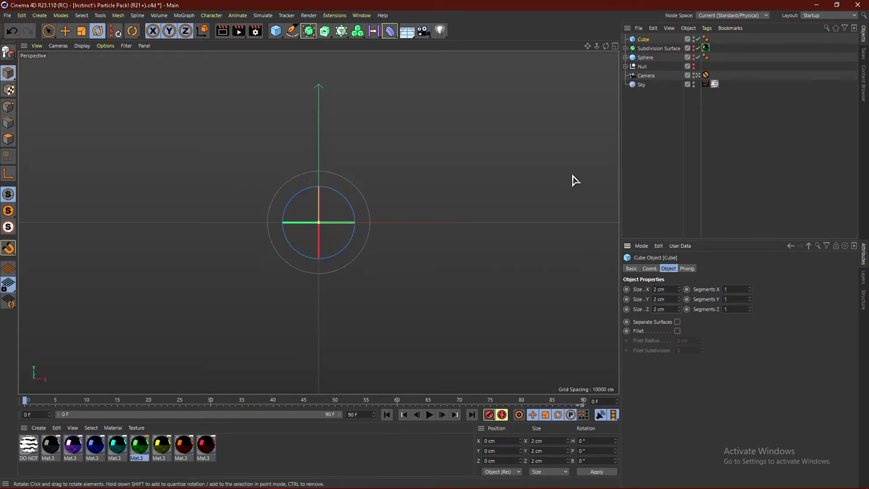
pyautogui.click(663, 153)
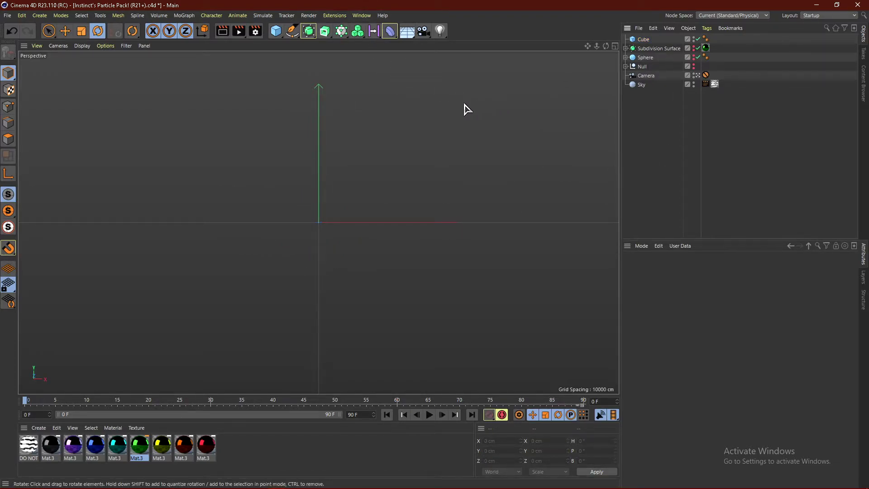
# Step: Add a MoGraph Cloner and make the cube its child
pyautogui.click(184, 16)
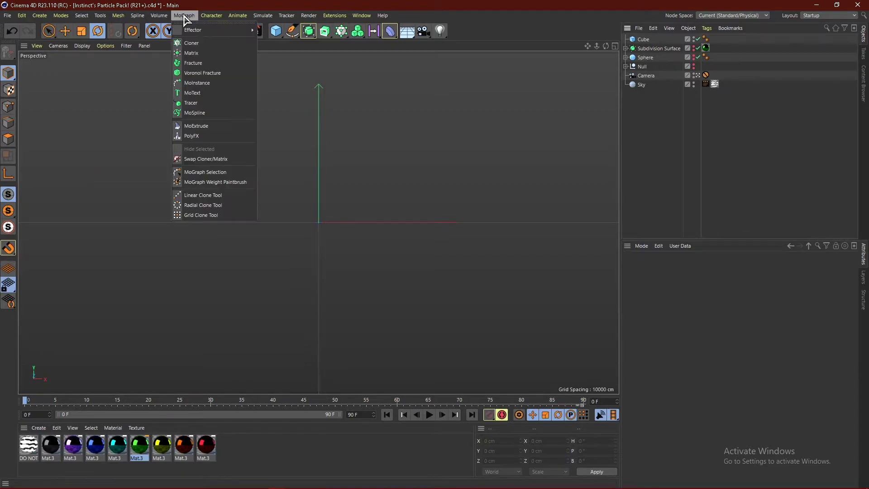
pyautogui.click(199, 43)
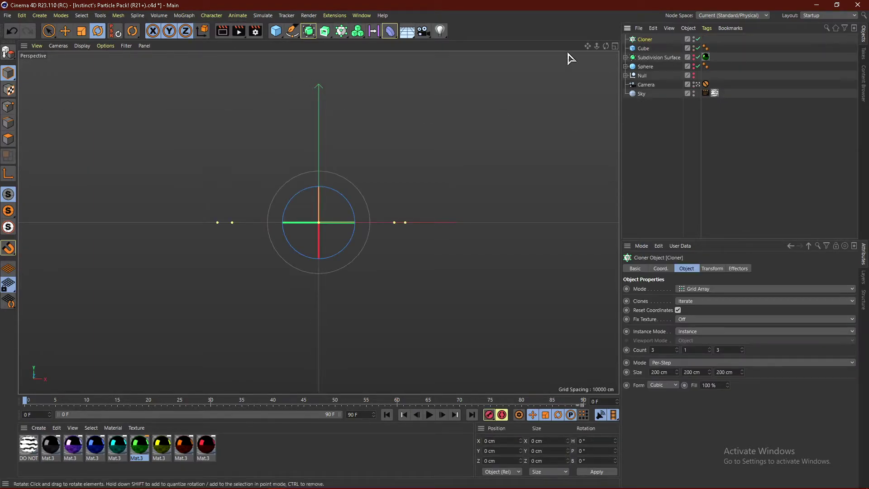
pyautogui.moveTo(642, 52); pyautogui.dragTo(644, 40)
pyautogui.click(658, 102)
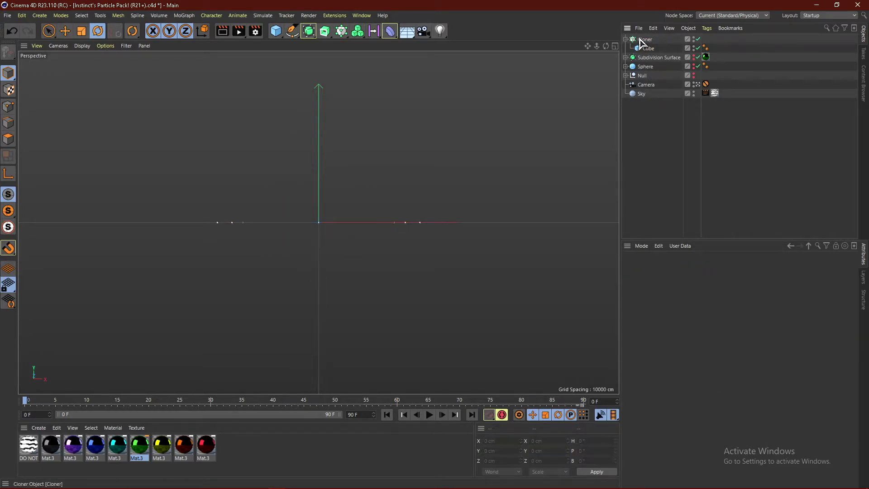
# Step: Leave the camera view and set the cloned cube's X, Y and Z sizes to 4 cm
pyautogui.press('h')
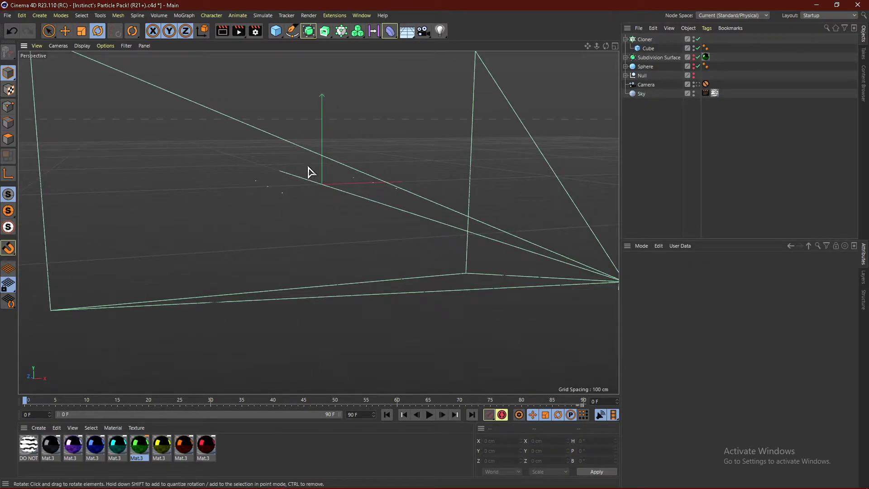
pyautogui.keyDown('alt'); pyautogui.moveTo(326, 174); pyautogui.dragTo(363, 219); pyautogui.keyUp('alt')
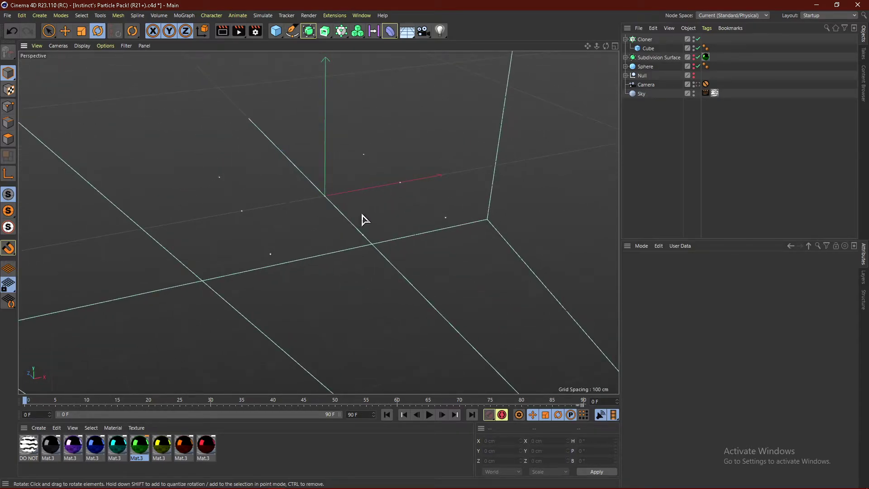
pyautogui.click(648, 48)
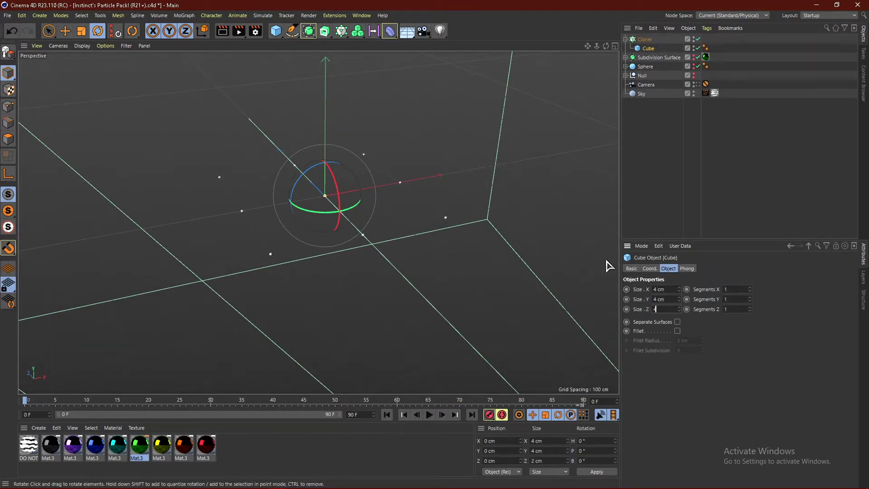
pyautogui.keyDown('alt'); pyautogui.moveTo(479, 217); pyautogui.dragTo(344, 281); pyautogui.keyUp('alt')
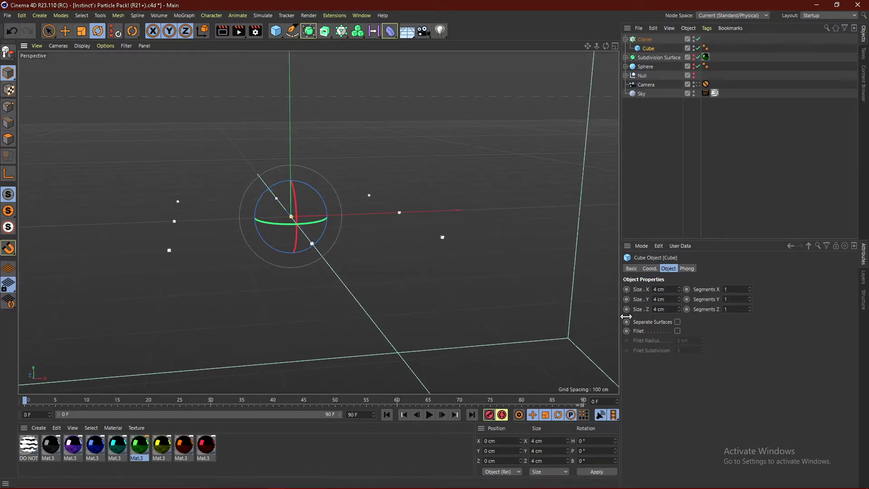
# Step: Set the Cloner's grid count to 15 × 15 × 15 and its per-step size to 50 cm on all three axes
pyautogui.click(645, 40)
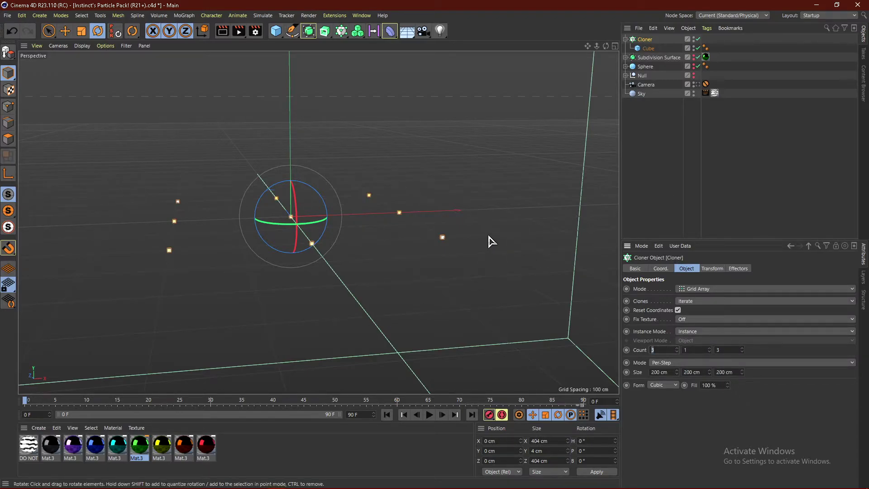
pyautogui.write('15')
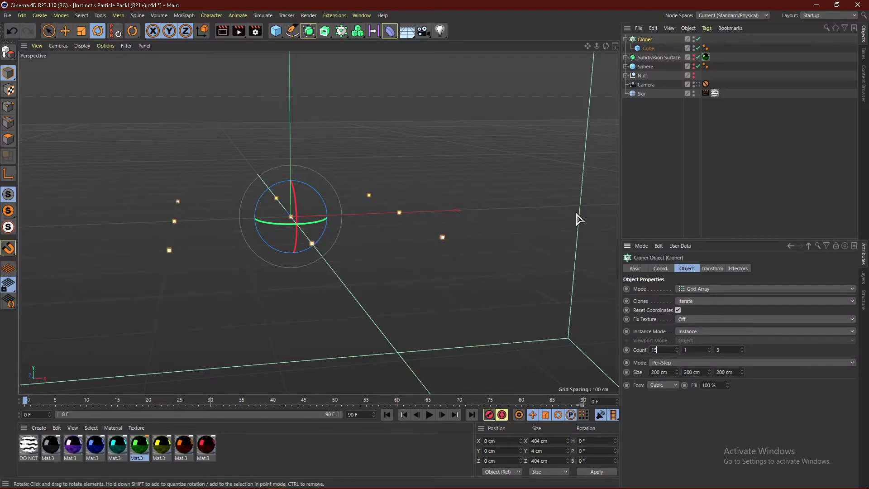
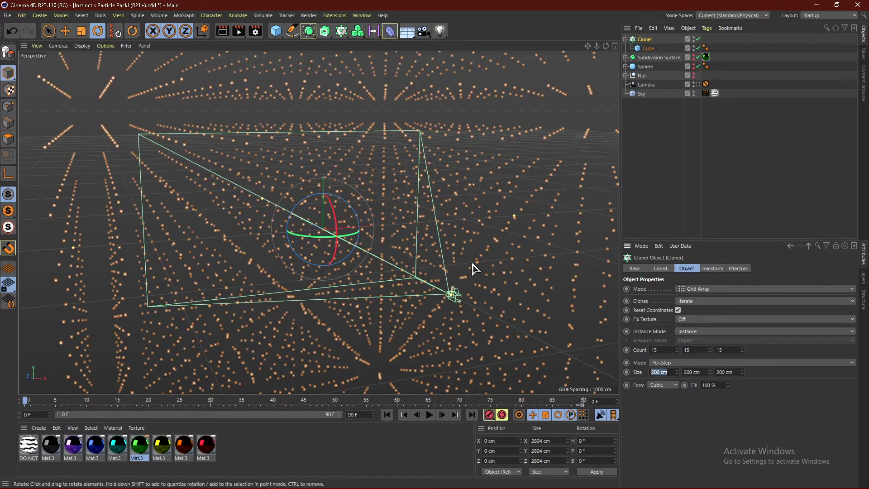
pyautogui.press('Tab')
pyautogui.write('5')
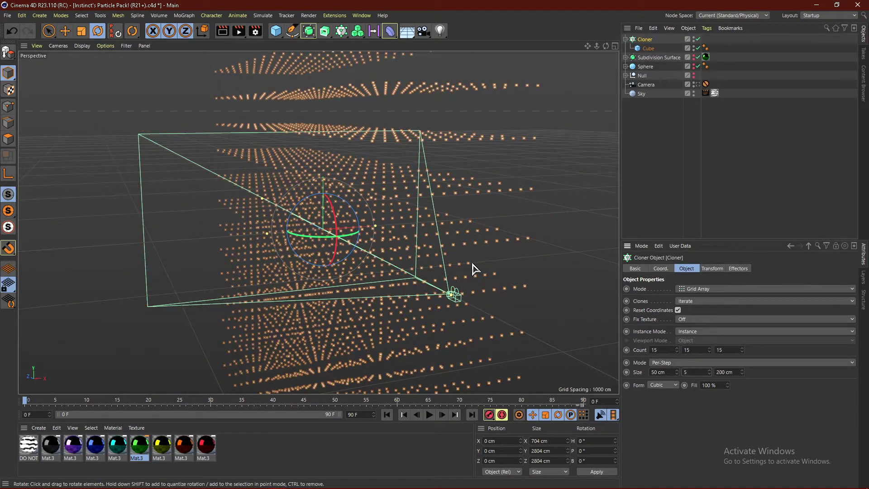
pyautogui.write('0')
pyautogui.press('Tab')
pyautogui.write('50')
pyautogui.press('Return')
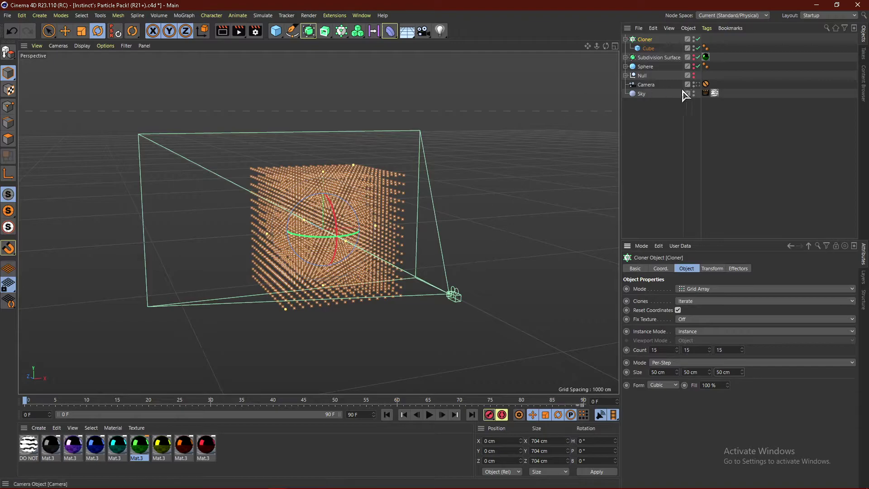
# Step: Examine the clone grid through the scene camera and from the free perspective view
pyautogui.click(696, 85)
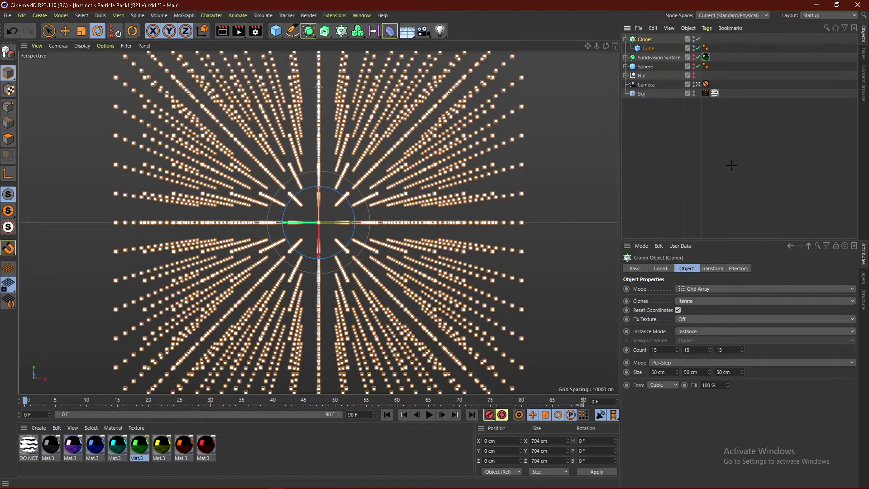
pyautogui.click(731, 164)
pyautogui.click(697, 85)
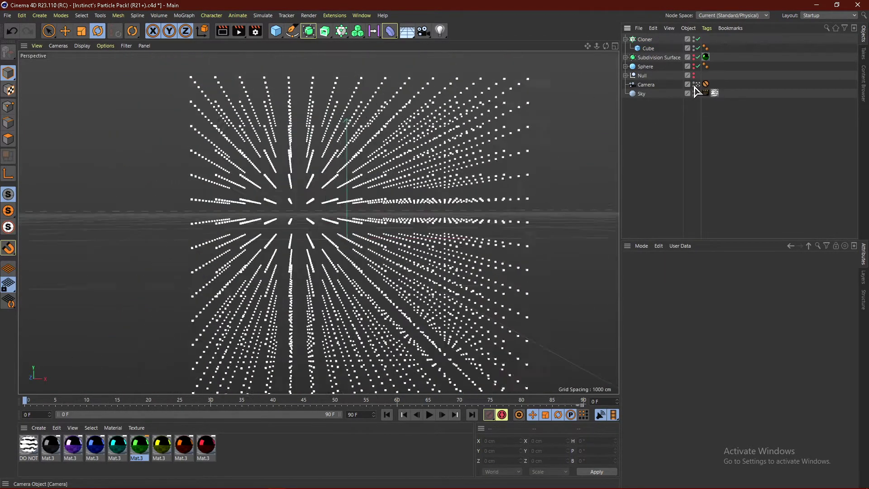
pyautogui.click(697, 85)
pyautogui.scroll(10, 260, 190)
pyautogui.moveTo(260, 192)
pyautogui.keyDown('alt'); pyautogui.mouseDown()
pyautogui.moveTo(409, 189)
pyautogui.moveTo(386, 193)
pyautogui.mouseUp(); pyautogui.keyUp('alt')
# Step: Set the Cloner's per-step size to 30 cm on all three axes and inspect the denser grid of cubes
pyautogui.click(648, 48)
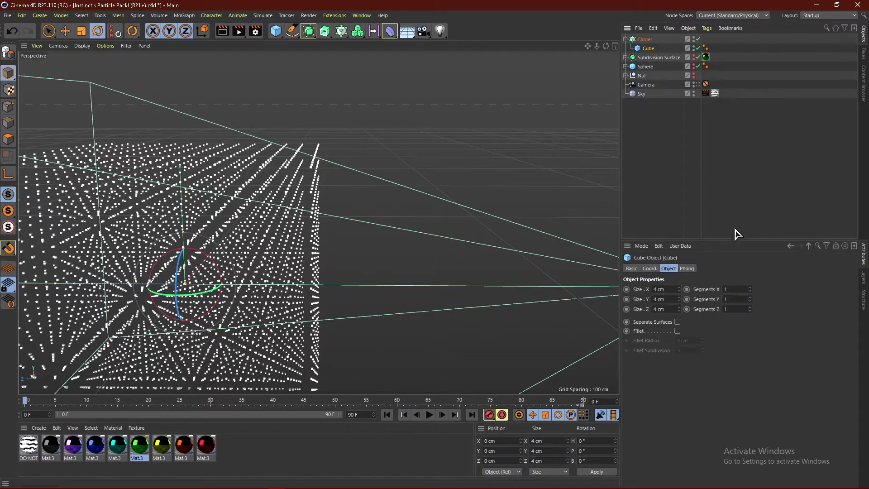
pyautogui.press('Up')
pyautogui.click(670, 371)
pyautogui.press('Tab')
pyautogui.write('30')
pyautogui.press('Tab')
pyautogui.write('3')
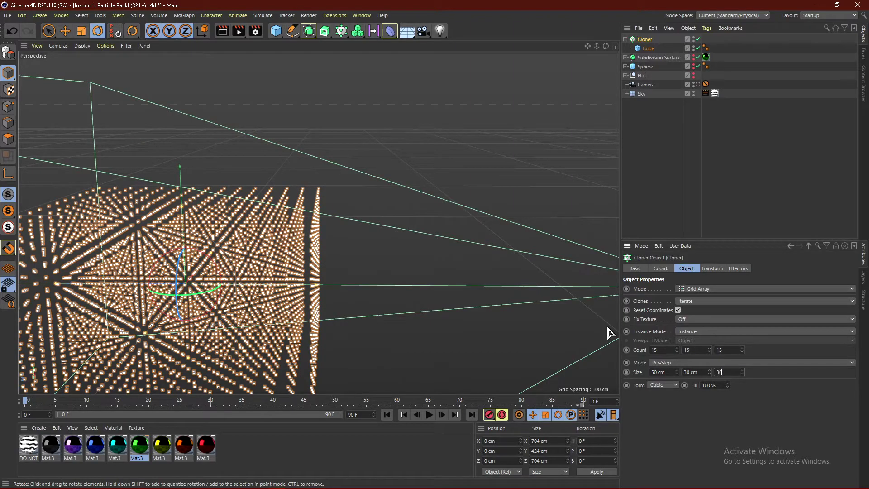
pyautogui.press('Tab')
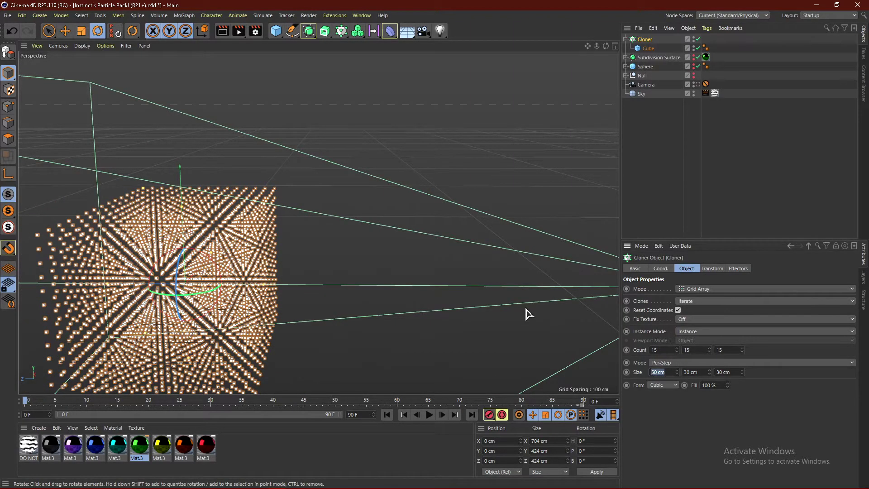
pyautogui.write('30')
pyautogui.press('Return')
pyautogui.click(699, 153)
pyautogui.keyDown('alt'); pyautogui.moveTo(237, 263); pyautogui.dragTo(308, 273); pyautogui.keyUp('alt')
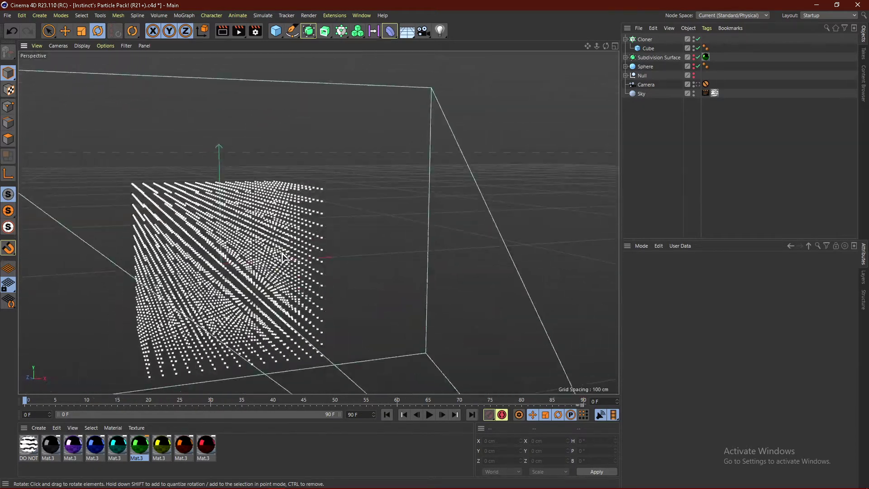
pyautogui.keyDown('alt'); pyautogui.moveTo(439, 178); pyautogui.dragTo(188, 205); pyautogui.keyUp('alt')
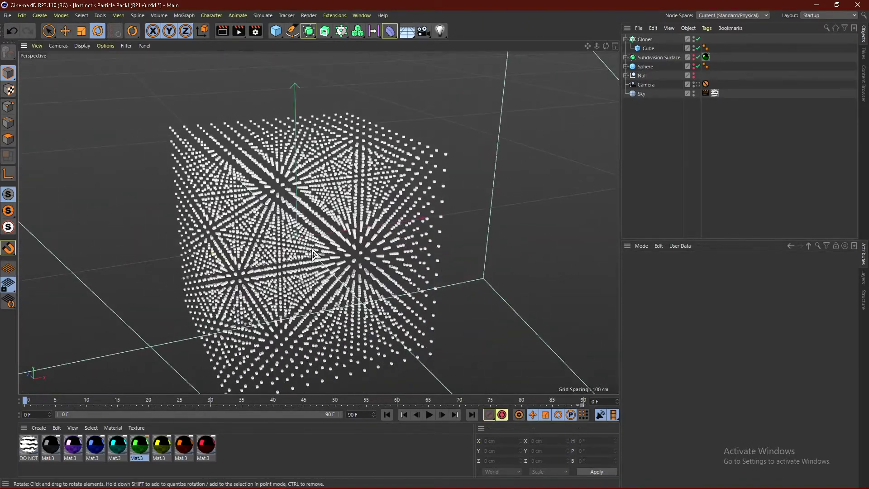
# Step: Return to the scene camera and add a Random effector to the Cloner with its strength set to 500%
pyautogui.click(697, 85)
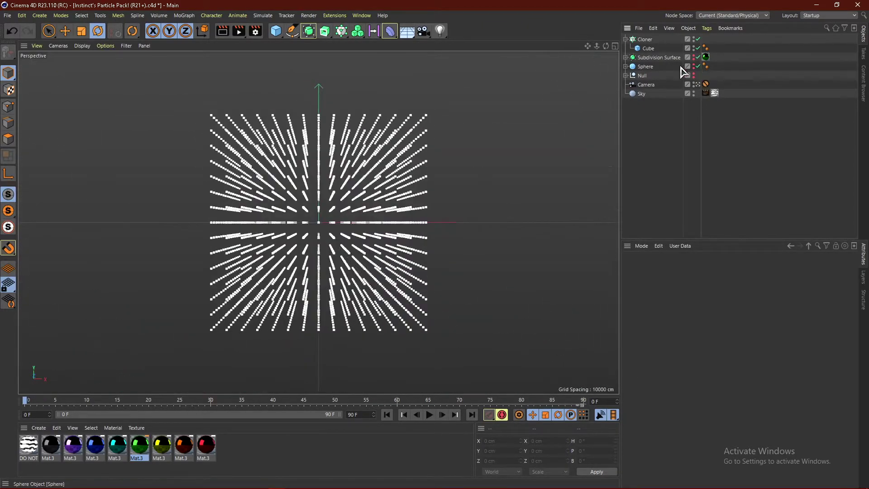
pyautogui.click(654, 40)
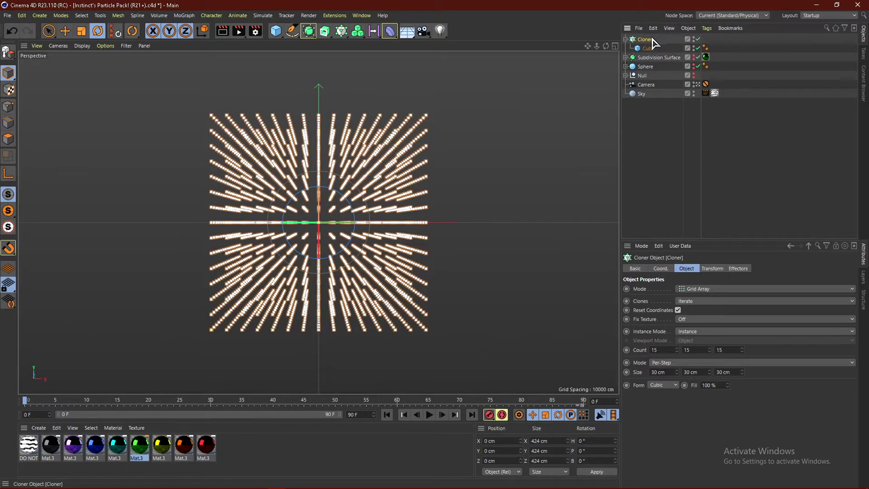
pyautogui.click(183, 16)
pyautogui.moveTo(186, 30)
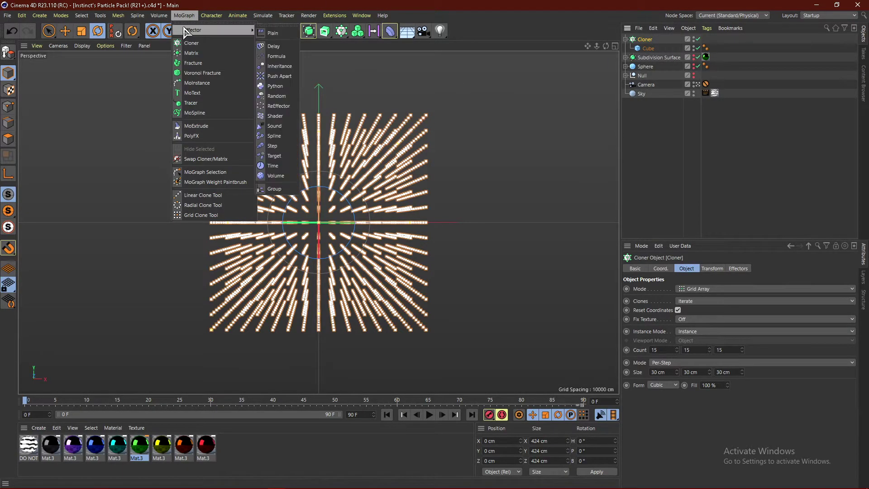
pyautogui.click(276, 96)
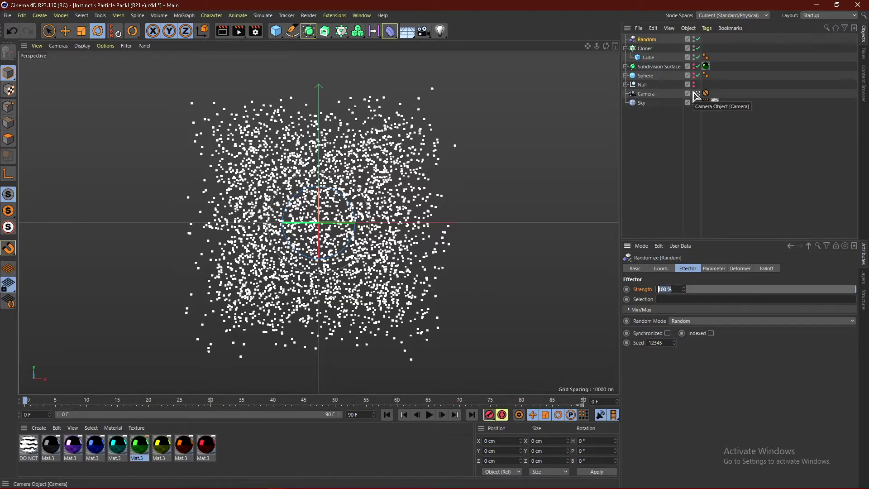
pyautogui.write('500')
pyautogui.press('Return')
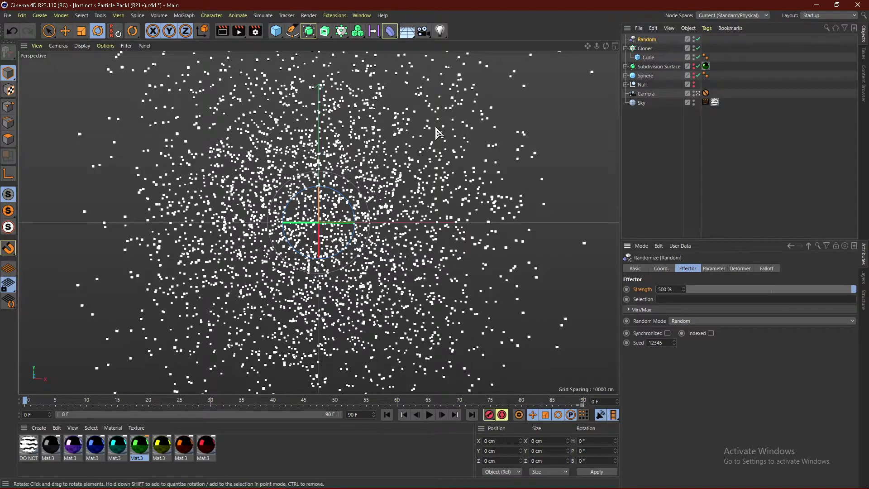
# Step: Enable rotation on the Random effector with R.H 228°, R.P -95° and R.B 168°
pyautogui.click(713, 268)
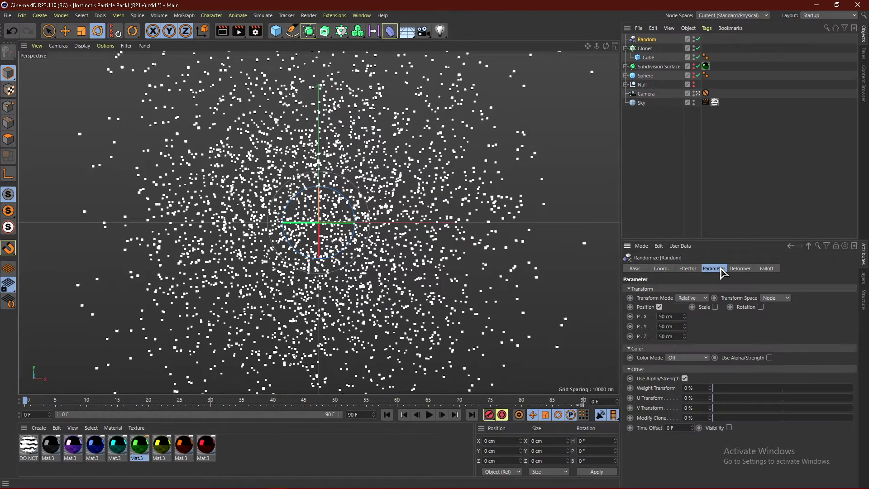
pyautogui.click(760, 307)
pyautogui.moveTo(786, 316); pyautogui.dragTo(865, 240)
# Step: Set the Random effector's position variation to 373 cm in X, about 293 cm in Y and 1087 cm in Z
pyautogui.click(672, 316)
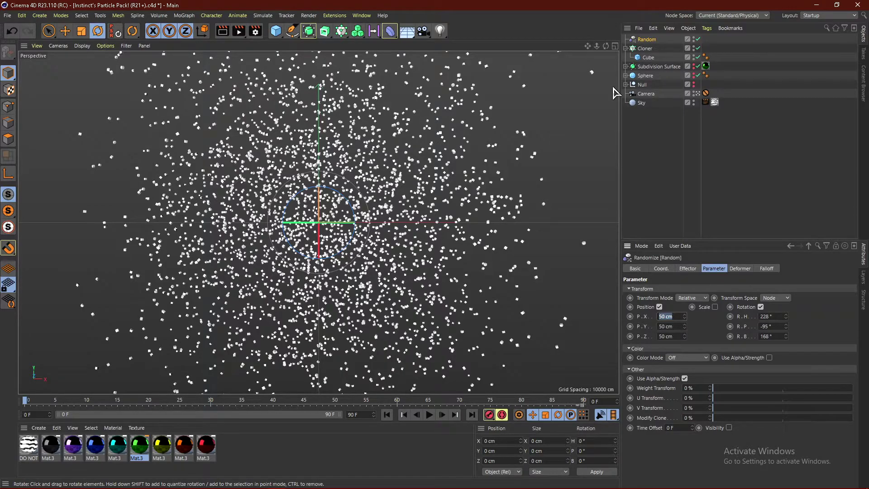
pyautogui.press('Return')
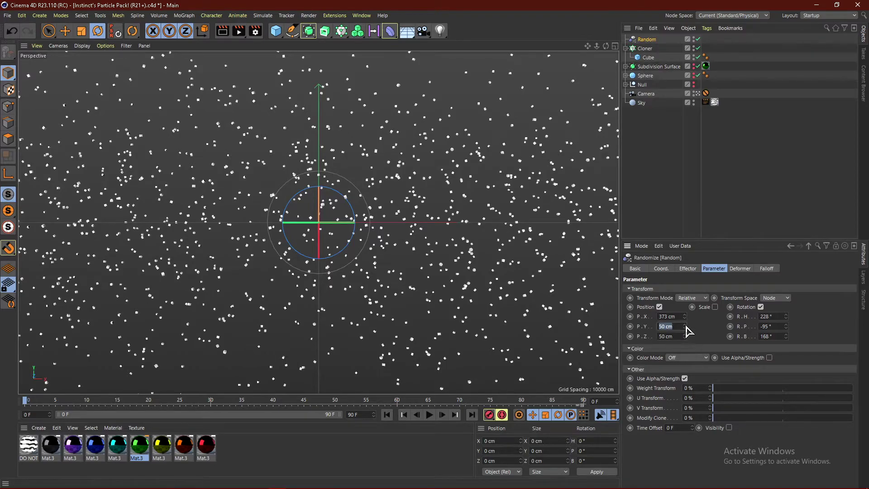
pyautogui.write('294')
pyautogui.press('Return')
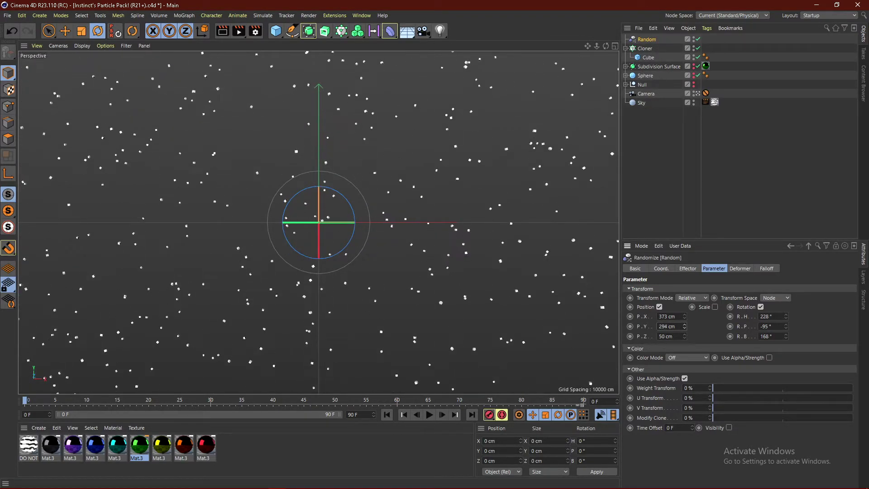
pyautogui.moveTo(684, 336); pyautogui.dragTo(684, 318)
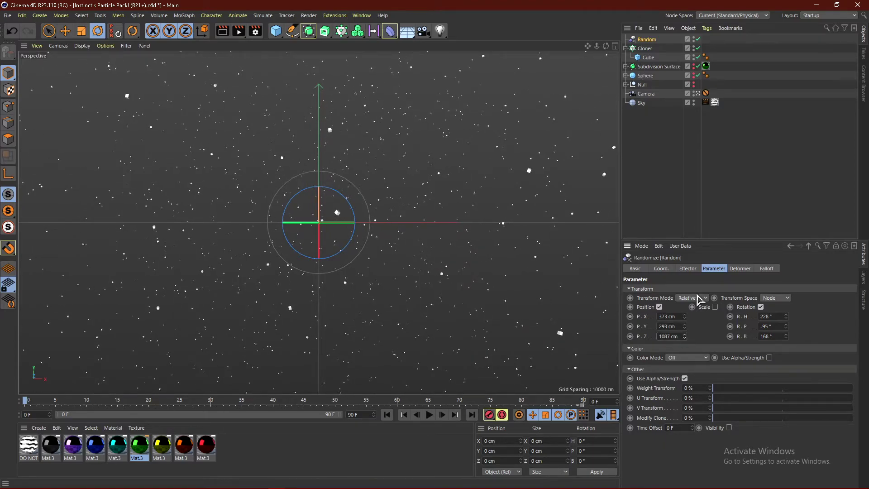
# Step: Inspect the scattered cubes from the free perspective view and render a preview through the scene camera
pyautogui.keyDown('alt'); pyautogui.moveTo(561, 271); pyautogui.dragTo(362, 172); pyautogui.keyUp('alt')
pyautogui.scroll(-10, 362, 172)
pyautogui.keyDown('alt'); pyautogui.moveTo(305, 217); pyautogui.dragTo(298, 240); pyautogui.keyUp('alt')
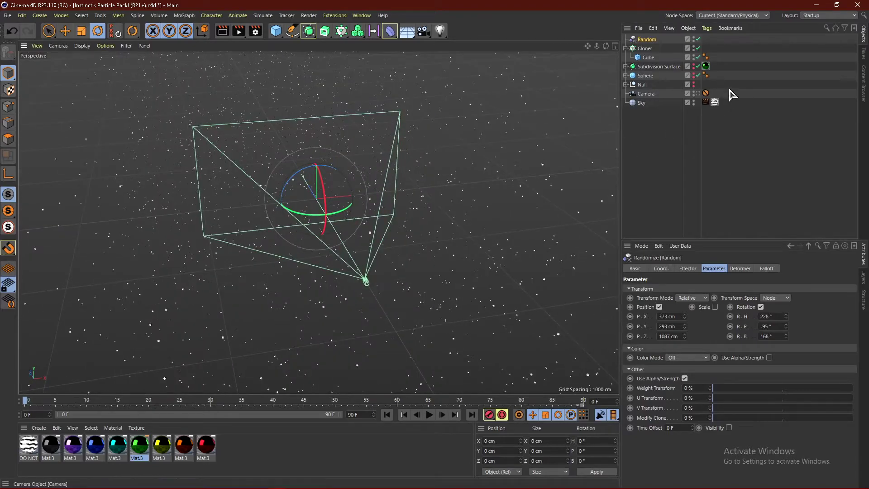
pyautogui.click(697, 93)
pyautogui.click(222, 31)
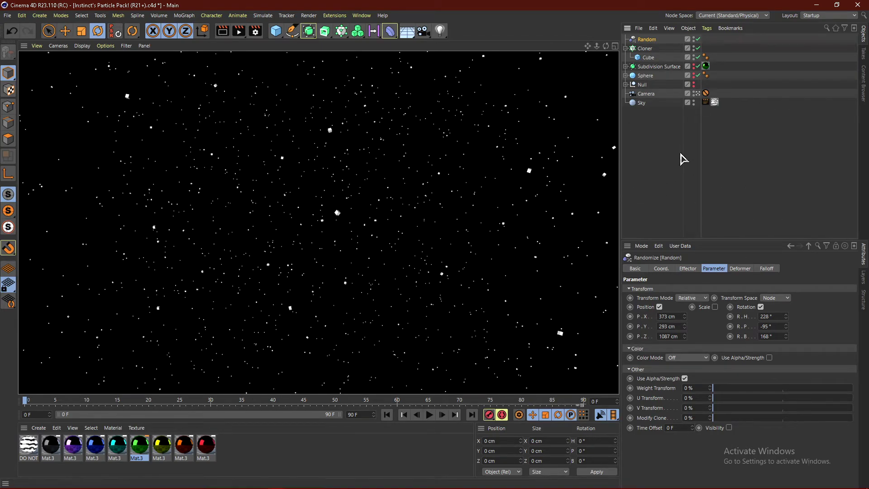
pyautogui.click(723, 130)
pyautogui.click(641, 49)
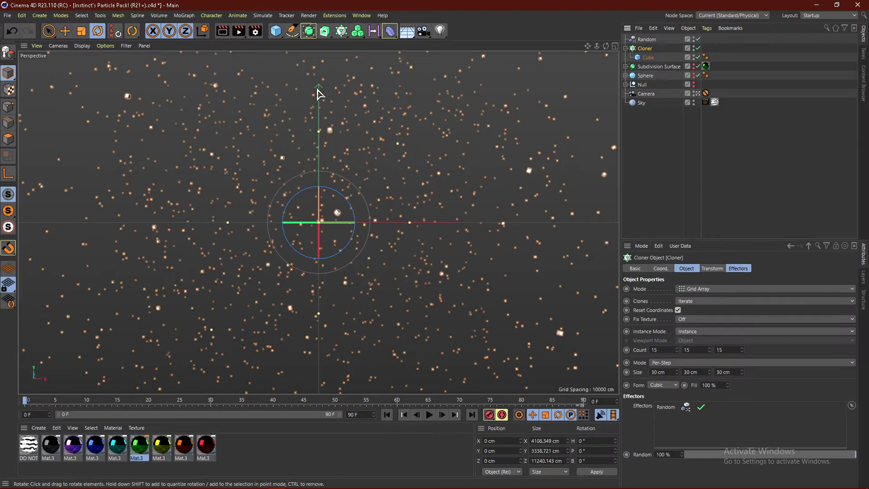
pyautogui.click(276, 31)
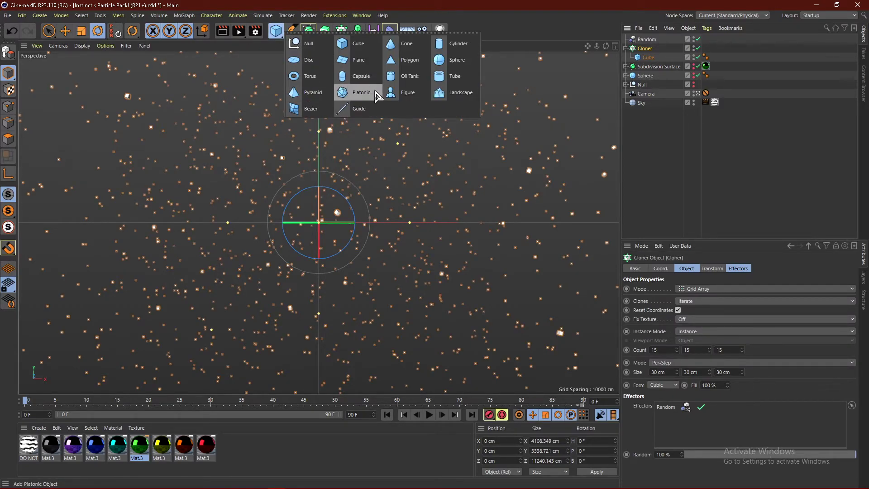
pyautogui.click(741, 165)
pyautogui.click(634, 116)
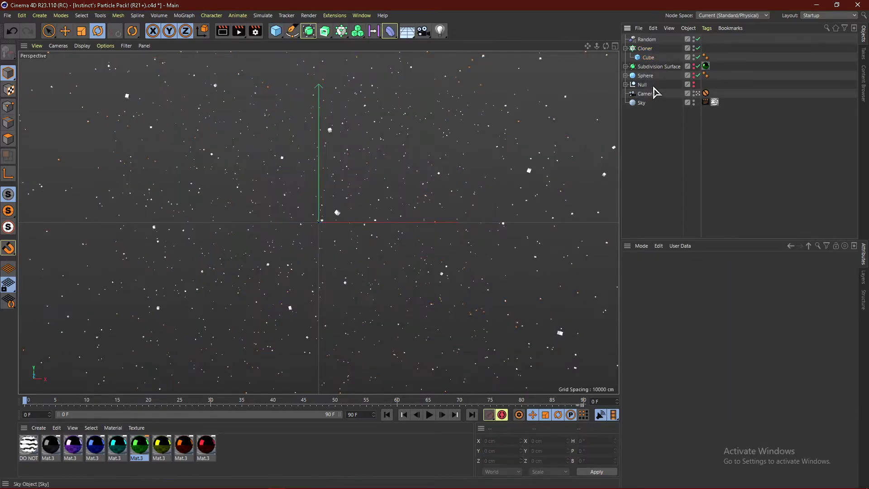
pyautogui.click(647, 58)
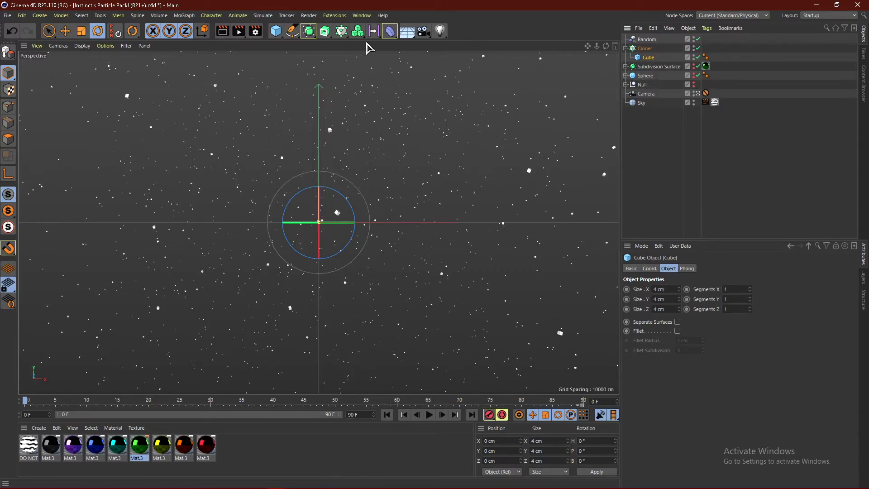
# Step: Hide the Cloner and nest the Random effector inside it in the object hierarchy
pyautogui.click(626, 48)
pyautogui.click(646, 48)
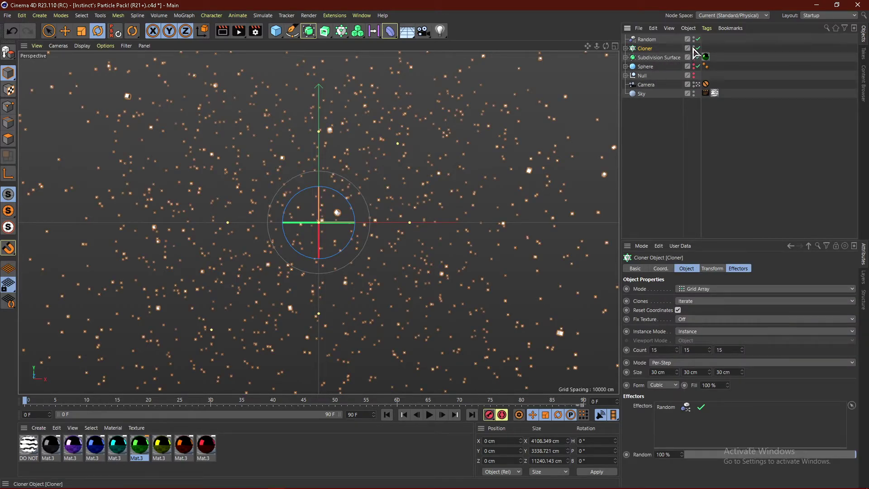
pyautogui.click(694, 46)
pyautogui.click(639, 42)
pyautogui.click(626, 48)
pyautogui.moveTo(643, 39); pyautogui.dragTo(650, 57)
# Step: Make the Subdivision Surface with the volume-meshed particles visible and expand its hierarchy
pyautogui.click(670, 49)
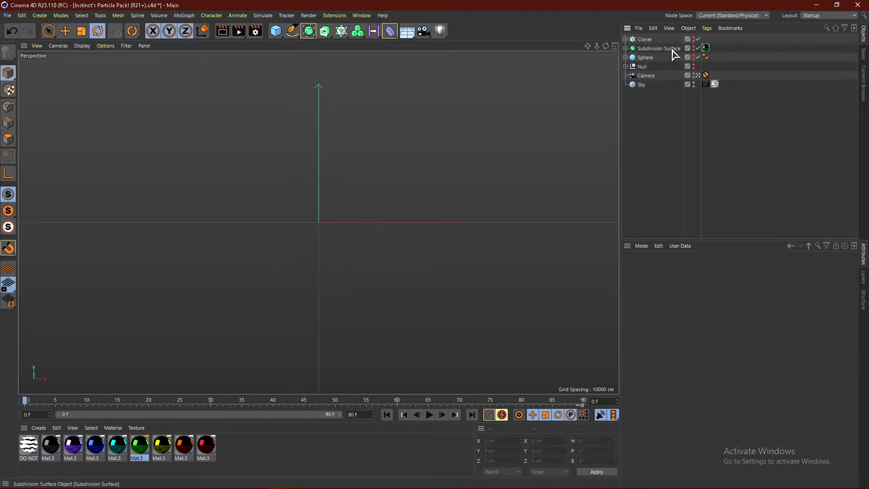
pyautogui.click(626, 48)
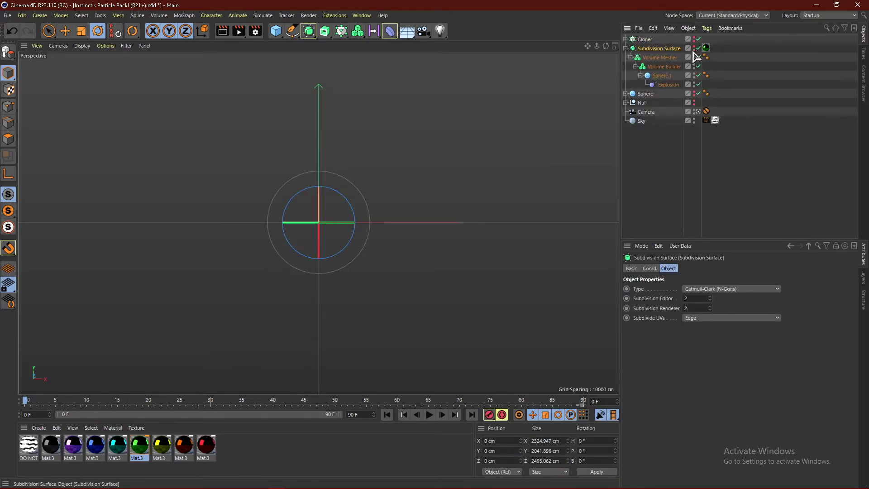
pyautogui.click(675, 136)
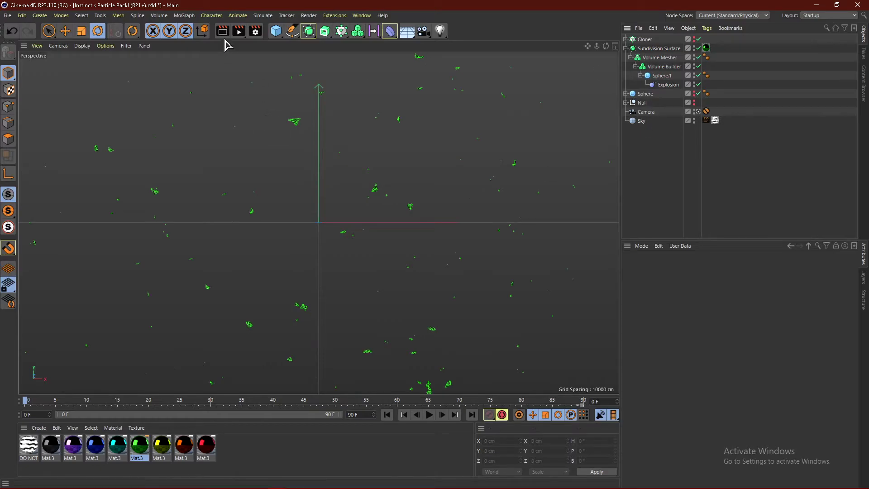
# Step: Add a Displacer deformer as a child of Sphere.1, above its Explosion deformer
pyautogui.click(662, 75)
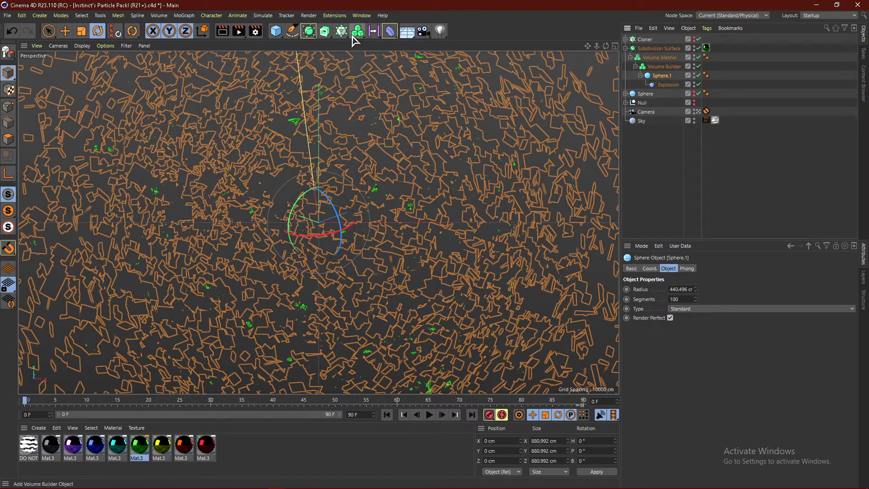
pyautogui.click(391, 31)
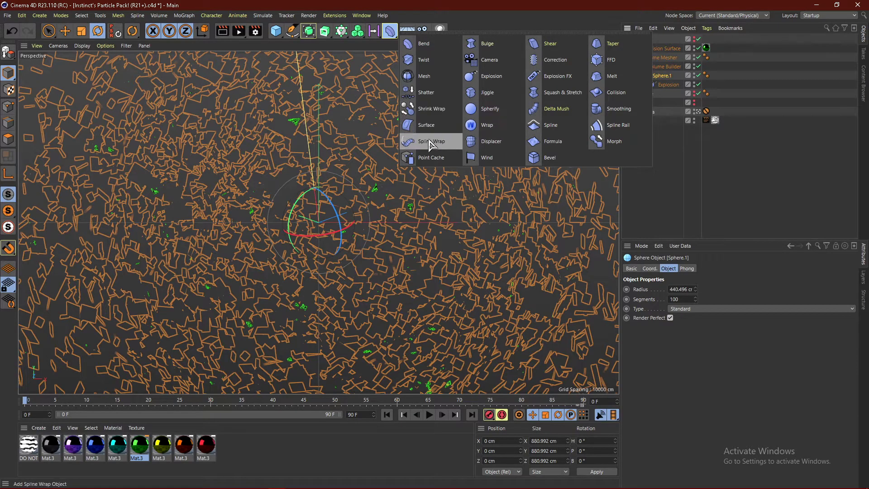
pyautogui.click(504, 148)
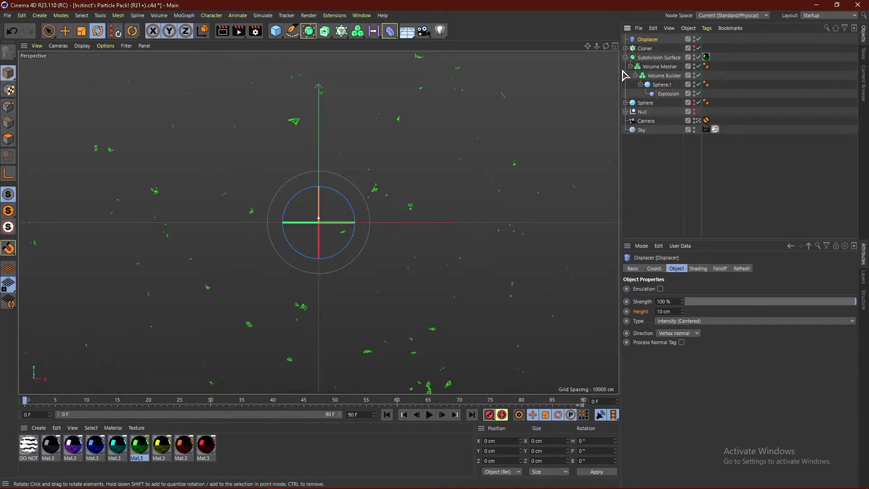
pyautogui.moveTo(648, 39); pyautogui.dragTo(668, 92)
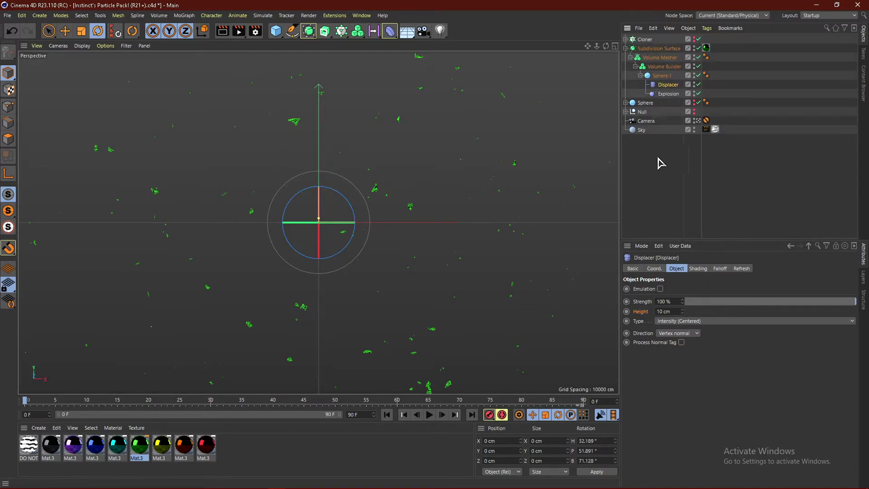
# Step: Load a Noise shader into the Displacer's shading and set its noise type to Electric
pyautogui.click(697, 269)
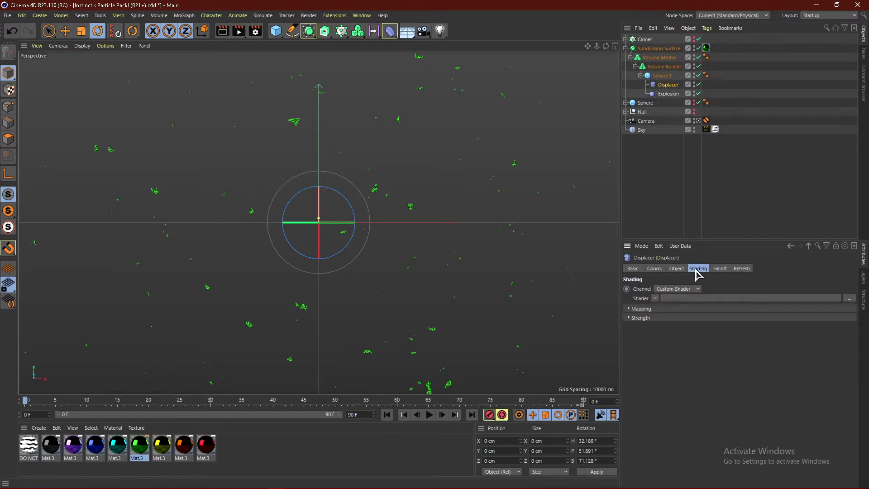
pyautogui.click(657, 298)
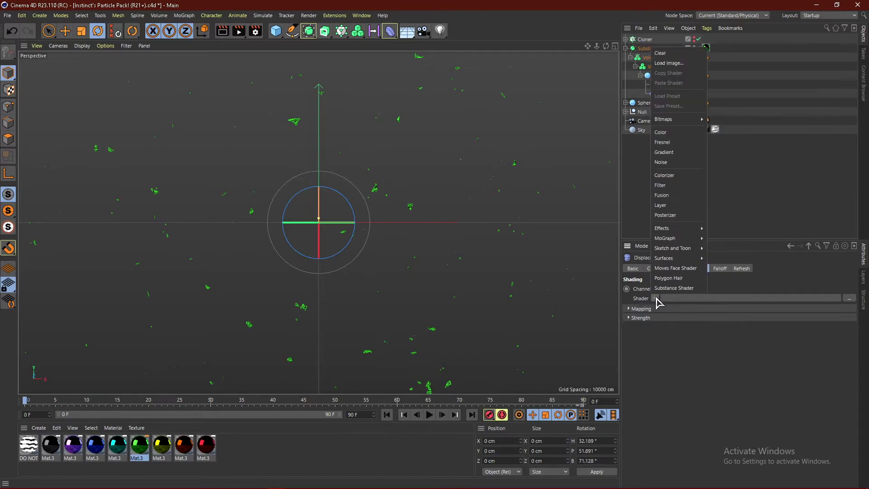
pyautogui.click(687, 163)
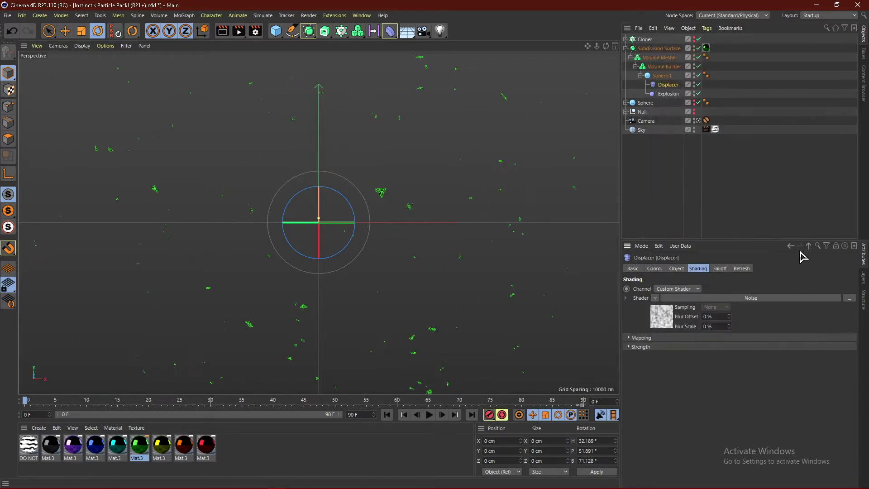
pyautogui.click(667, 322)
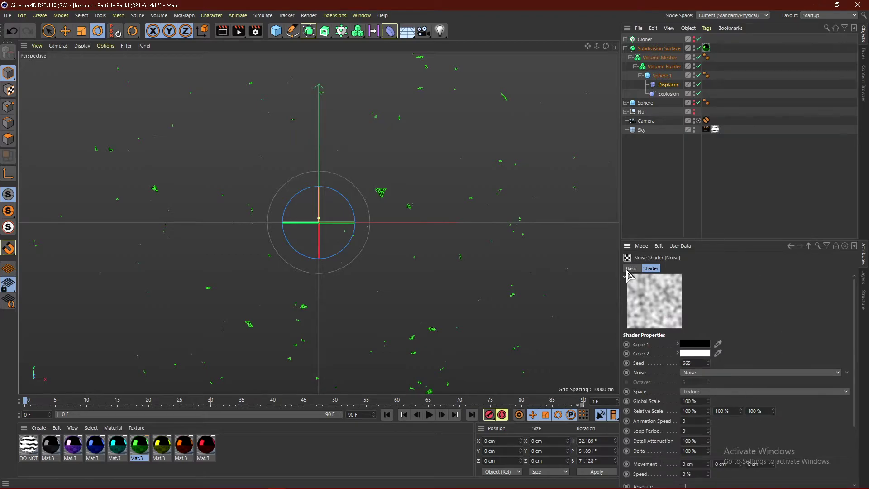
pyautogui.click(706, 375)
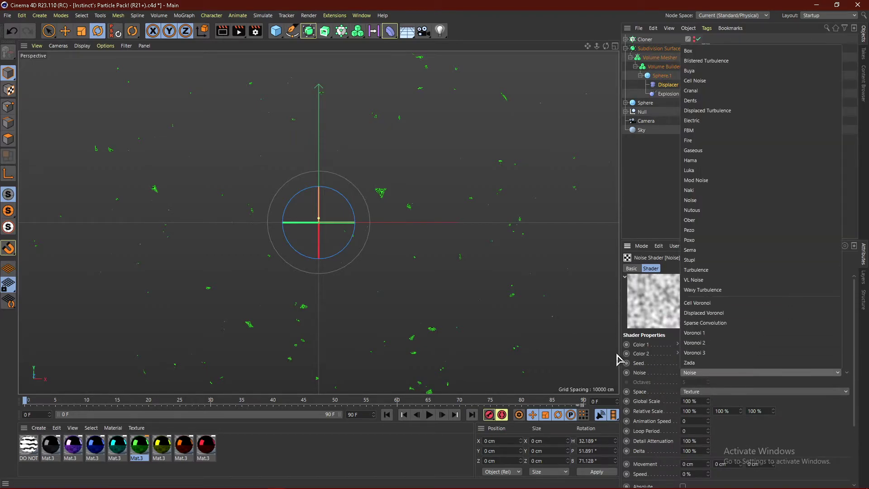
pyautogui.click(709, 120)
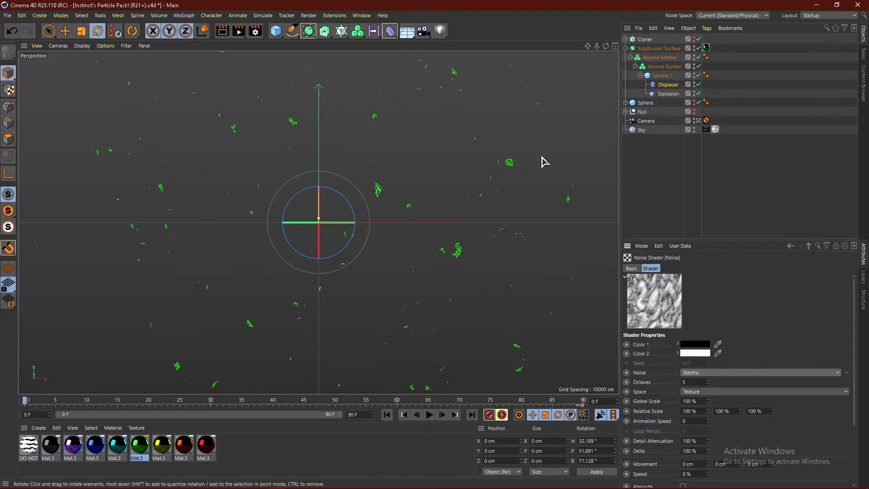
# Step: Set the Electric noise's global scale to 50% and its contrast to 57%
pyautogui.click(700, 402)
pyautogui.write('50')
pyautogui.press('Return')
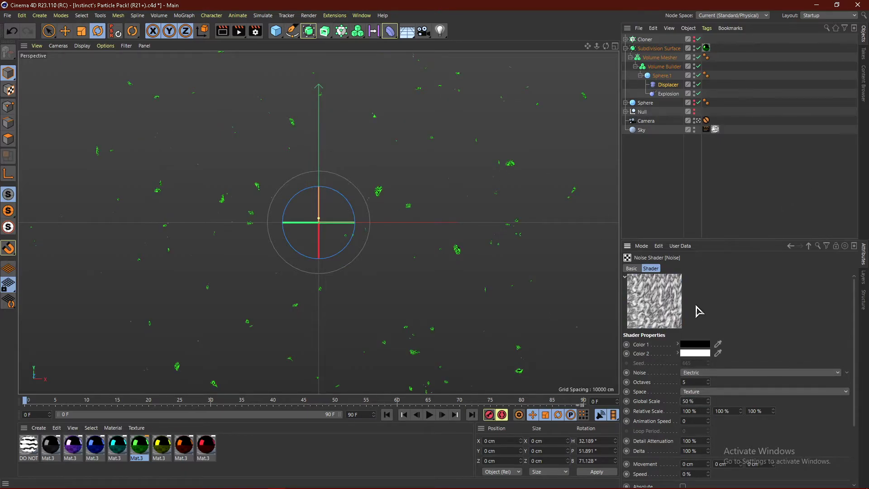
pyautogui.scroll(-4, 746, 339)
pyautogui.moveTo(786, 458); pyautogui.dragTo(826, 458)
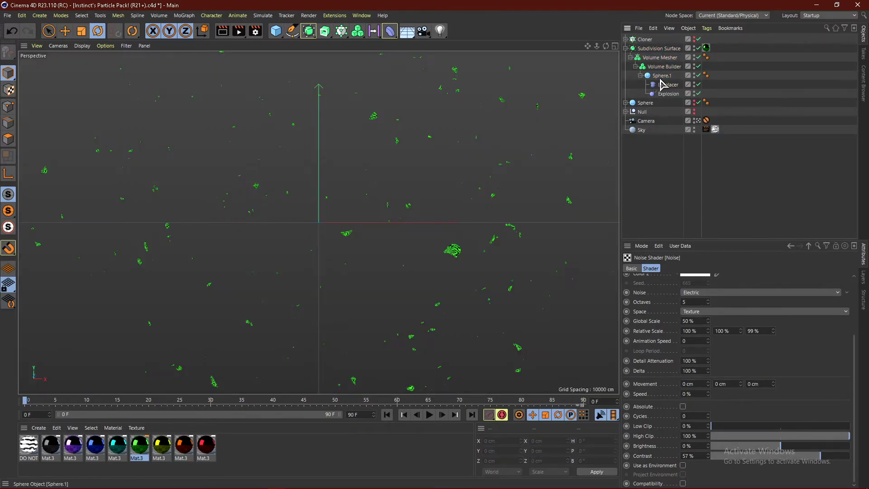
# Step: Review the Explosion deformer and its parent Sphere.1 settings in the volume-meshed hierarchy
pyautogui.click(654, 94)
pyautogui.keyDown('ctrl'); pyautogui.moveTo(645, 103); pyautogui.dragTo(646, 104); pyautogui.keyUp('ctrl')
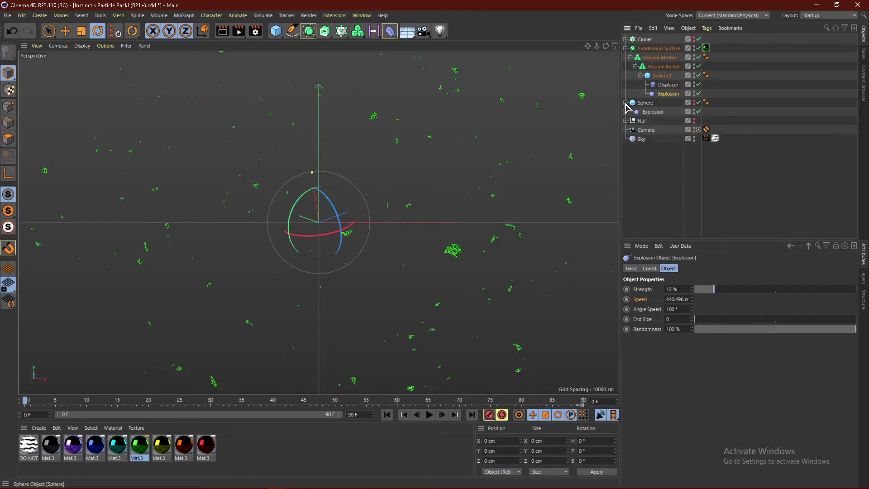
pyautogui.click(645, 102)
pyautogui.click(626, 103)
pyautogui.click(666, 85)
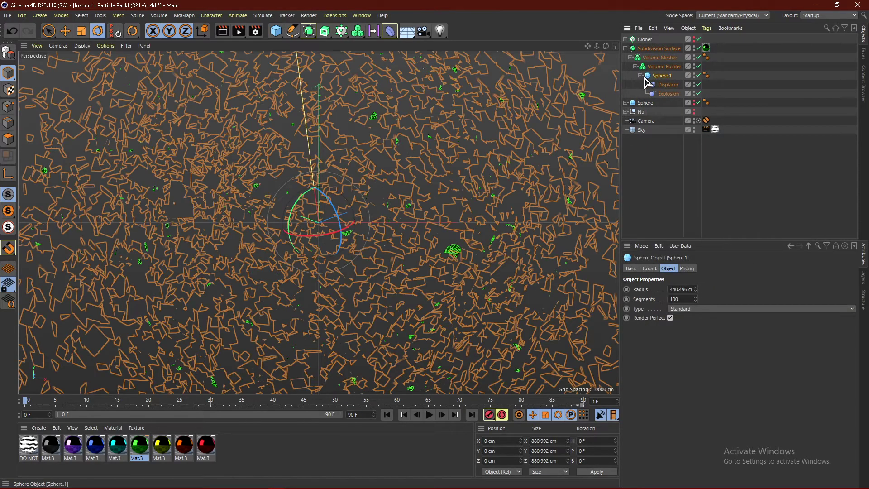
pyautogui.click(671, 94)
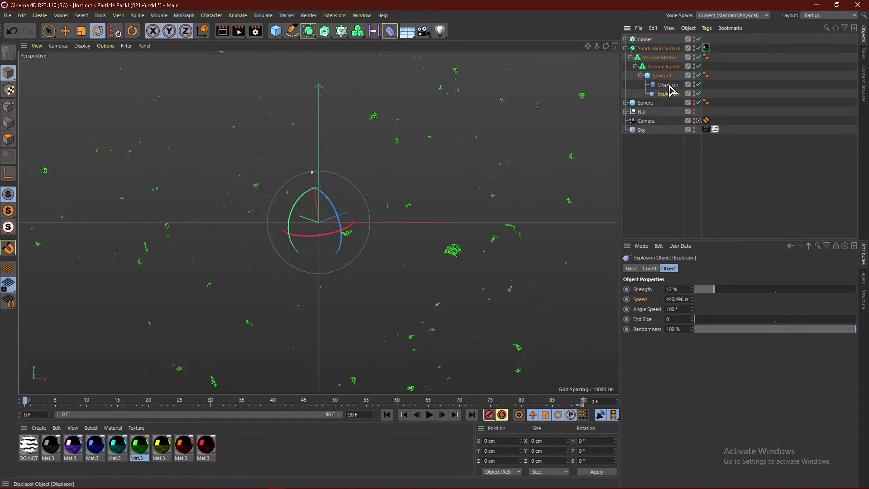
# Step: Review the Displacer and Sphere.1 settings and the available deformers, and collapse the Subdivision Surface hierarchy
pyautogui.click(668, 86)
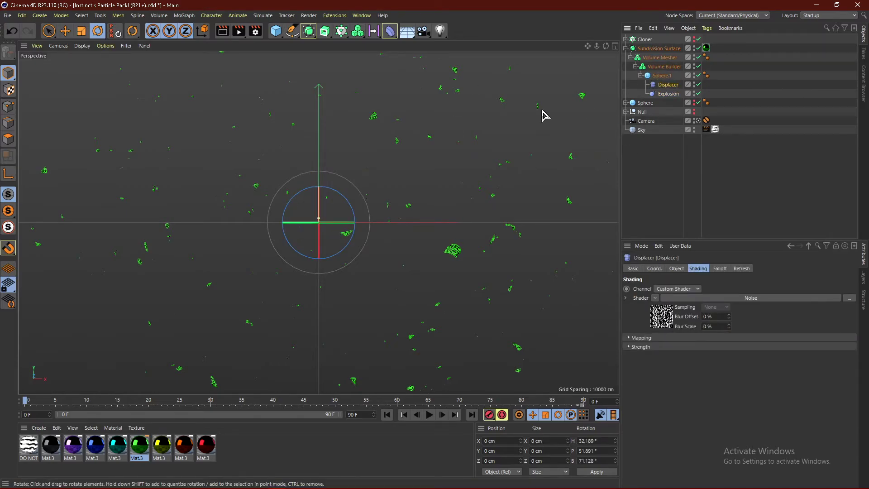
pyautogui.click(662, 76)
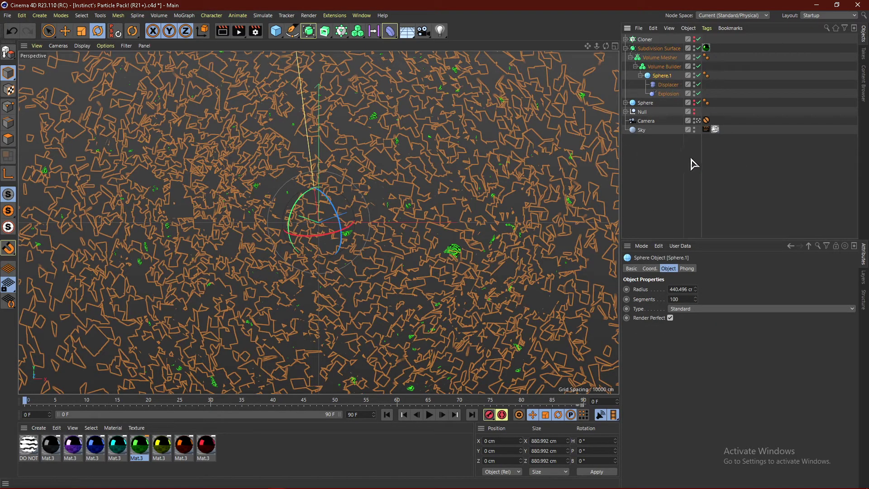
pyautogui.click(390, 31)
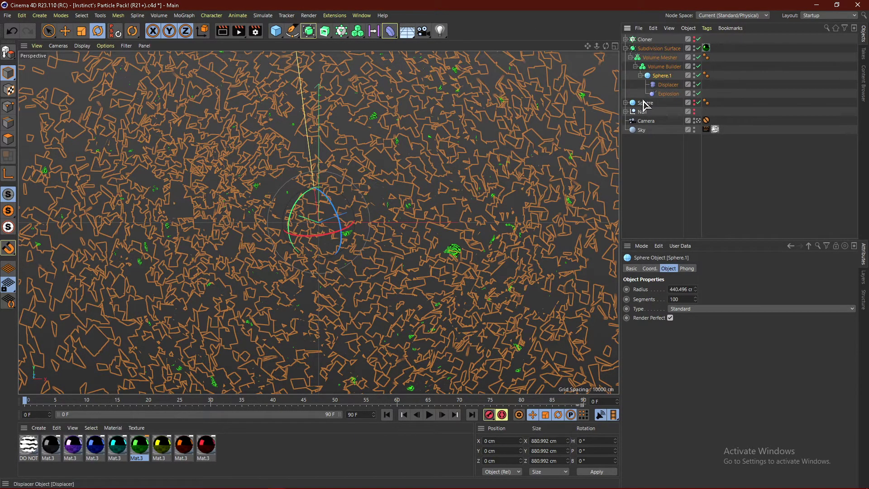
pyautogui.click(686, 180)
pyautogui.click(625, 48)
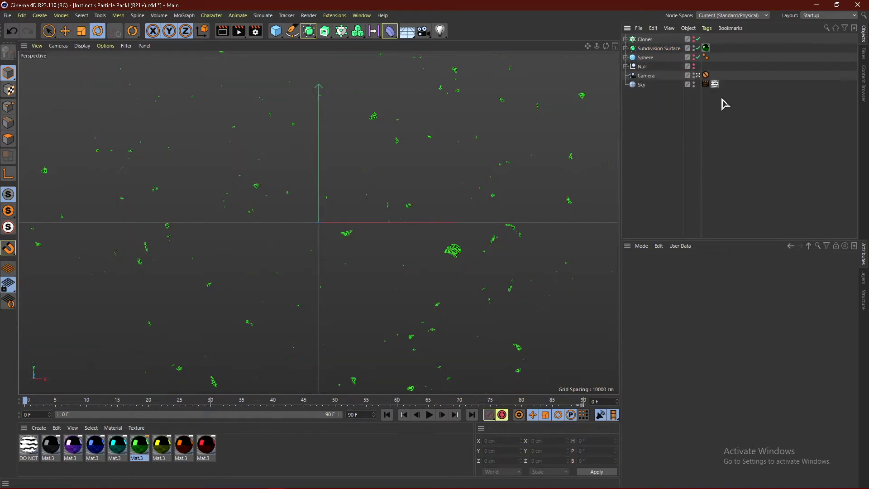
# Step: Compare rendered previews of the Cloner cubes and the Subdivision Surface particles, showing only one setup at a time
pyautogui.click(697, 49)
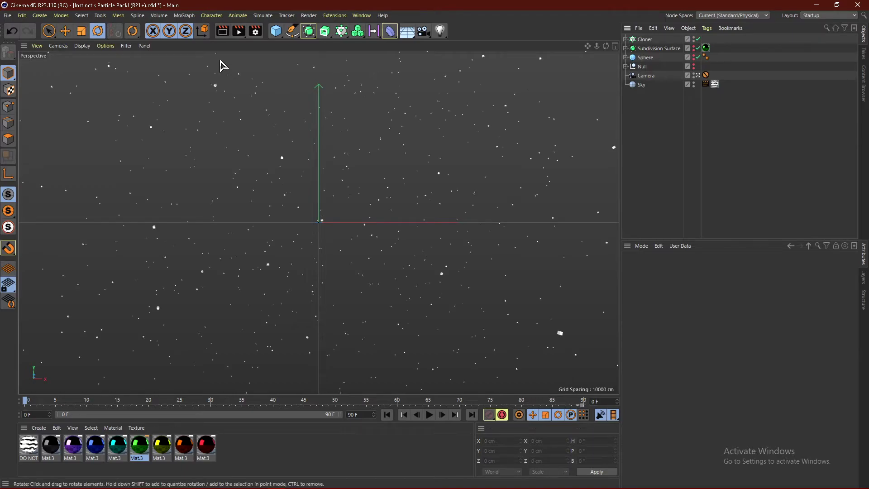
pyautogui.click(223, 35)
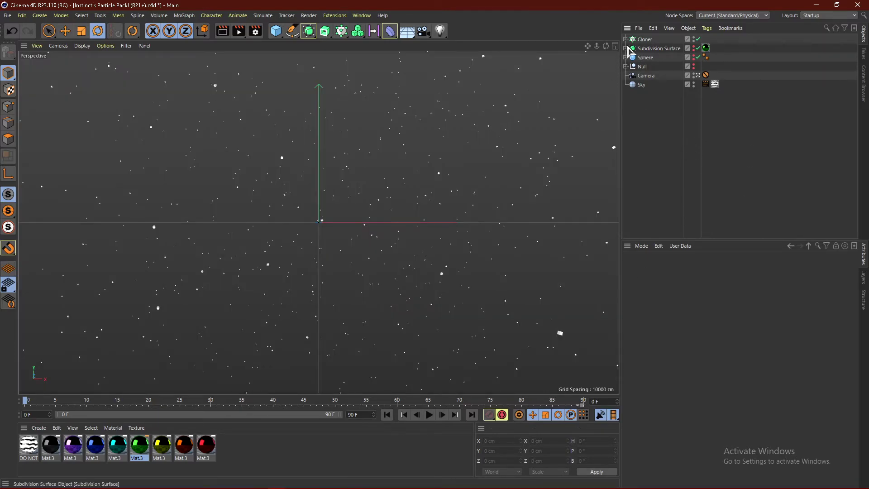
pyautogui.click(659, 48)
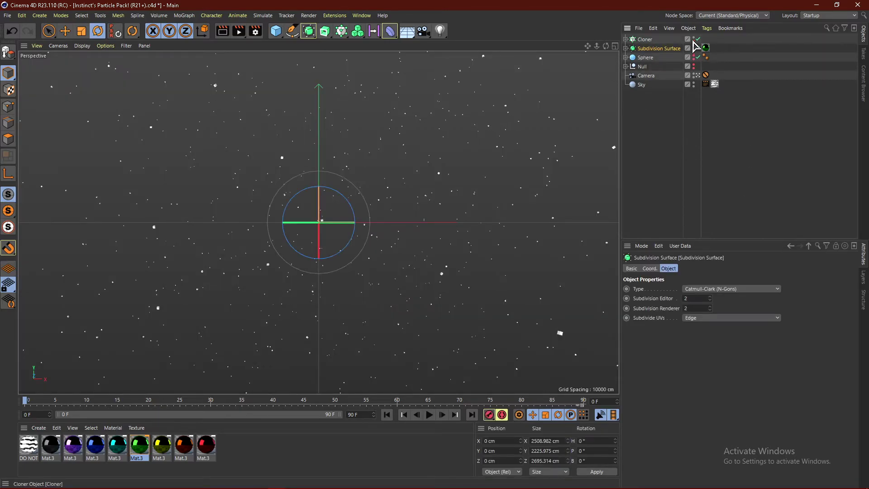
pyautogui.click(697, 48)
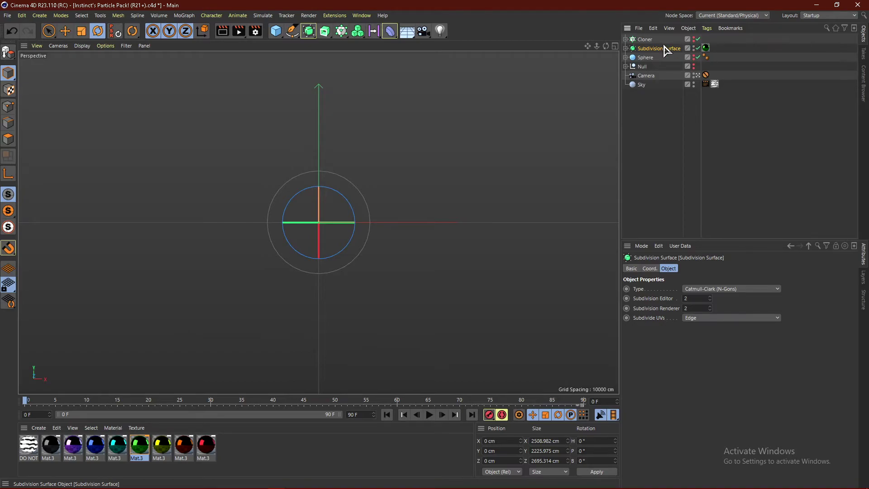
pyautogui.click(223, 30)
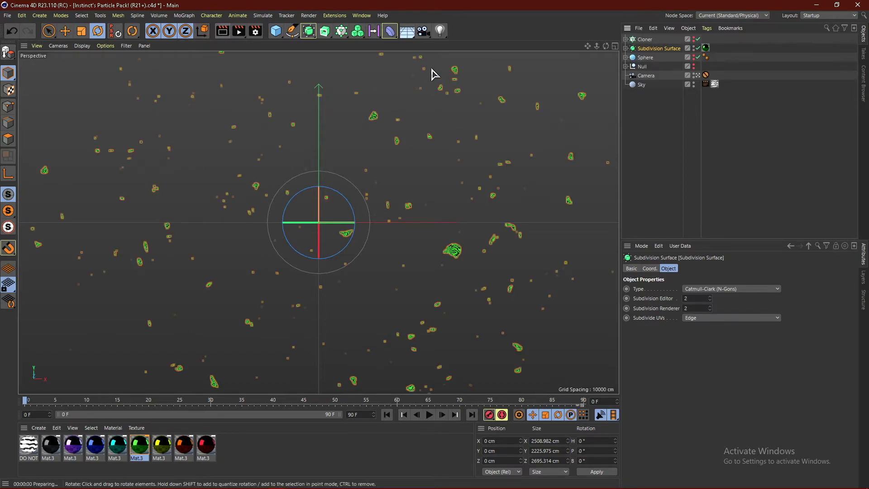
pyautogui.click(665, 136)
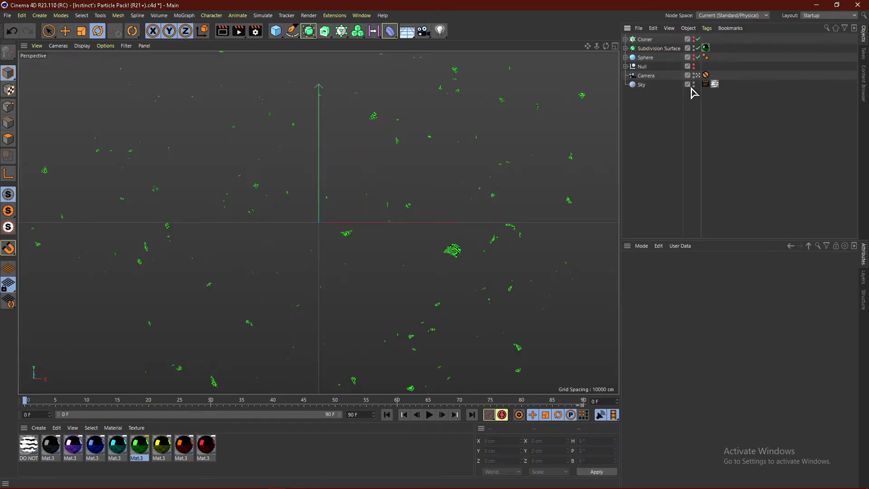
# Step: Show only the exploded Sphere in the viewport and set its segments to 75
pyautogui.click(697, 57)
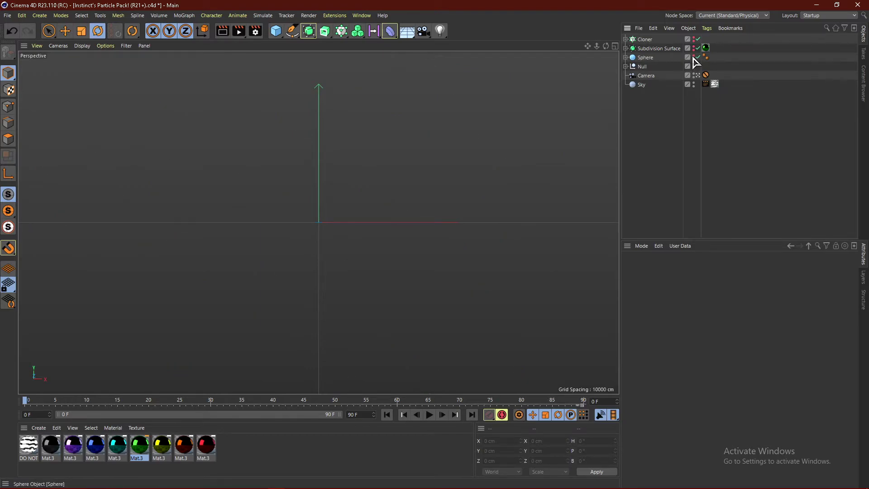
pyautogui.click(222, 31)
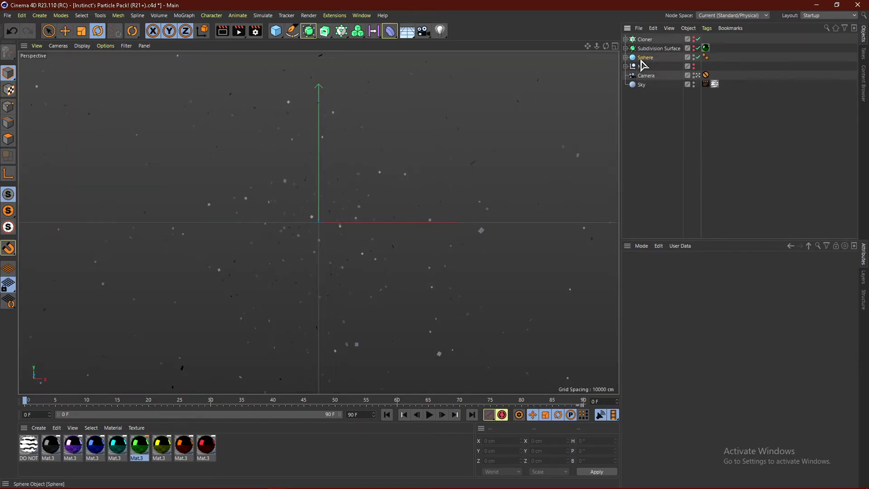
pyautogui.click(642, 57)
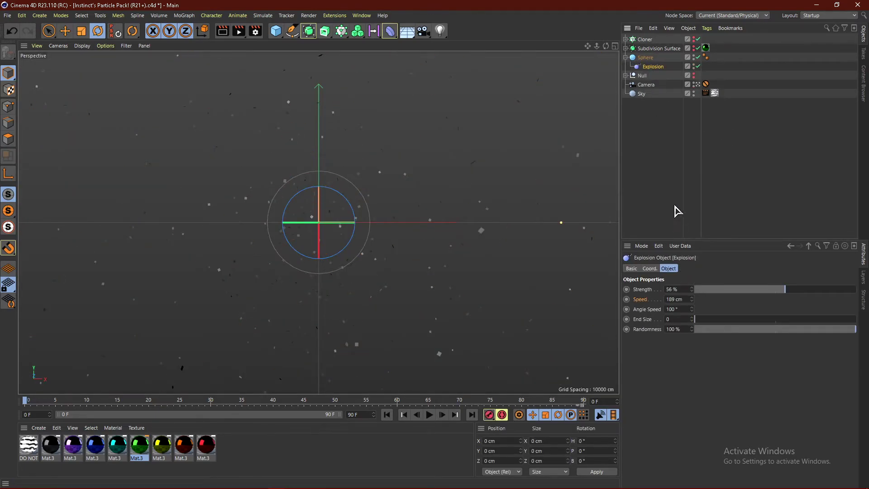
pyautogui.click(685, 299)
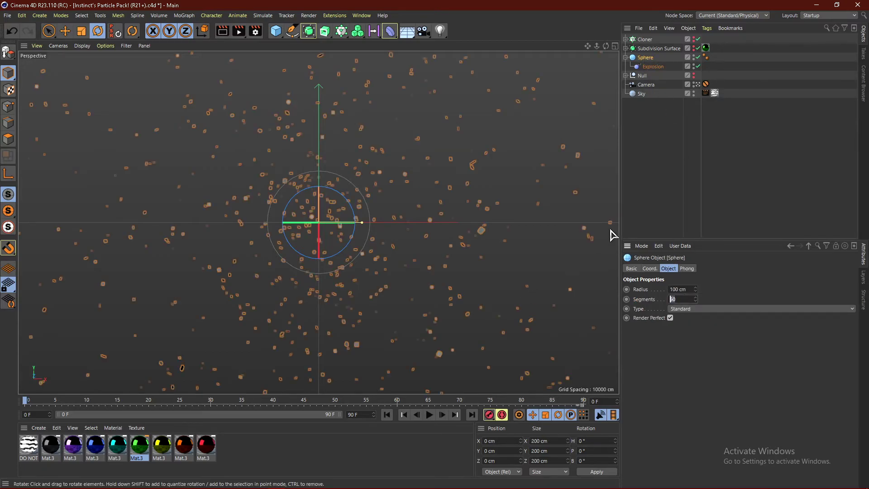
pyautogui.write('75')
pyautogui.press('Return')
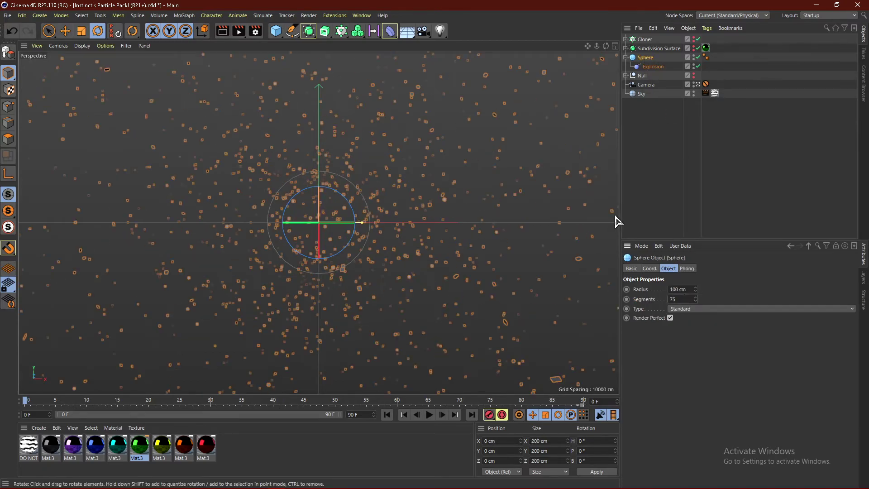
# Step: Set the strength of the Sphere's Explosion deformer to 73% and render the view
pyautogui.click(652, 66)
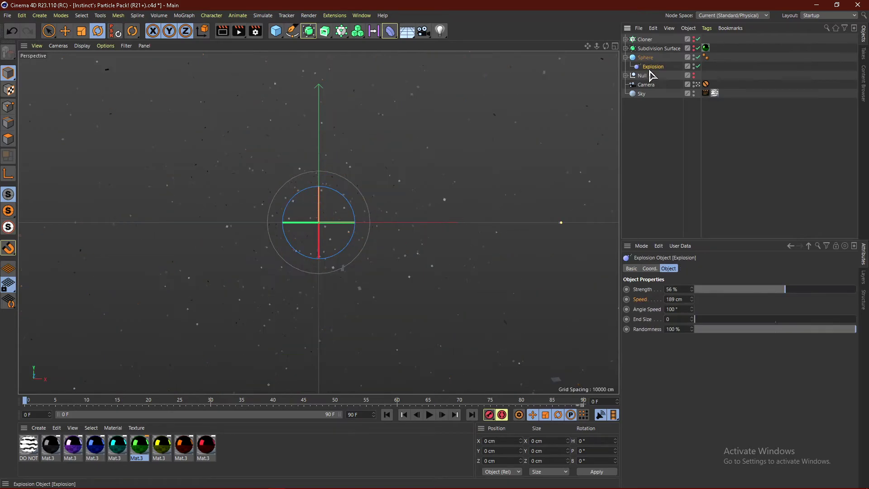
pyautogui.moveTo(786, 289); pyautogui.dragTo(813, 289)
pyautogui.click(223, 32)
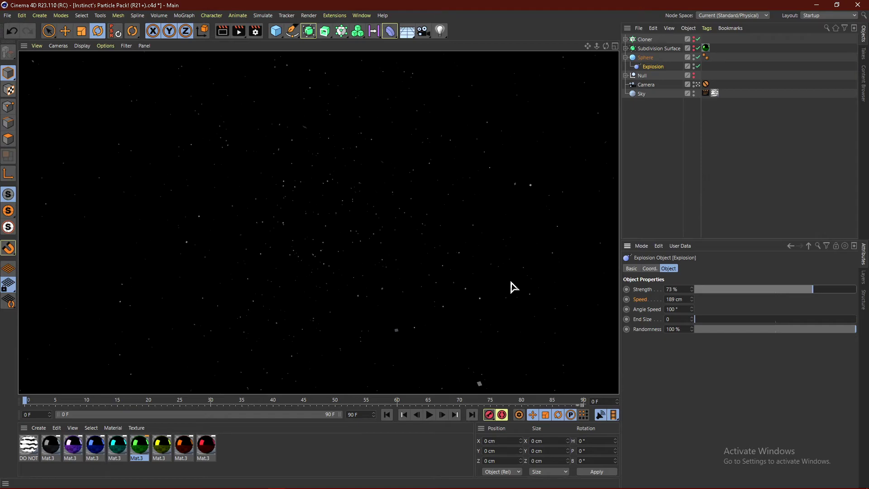
# Step: Apply the green Mat.3 material to the Sphere with Cubic projection and Seamless tiling, and render the view
pyautogui.click(229, 457)
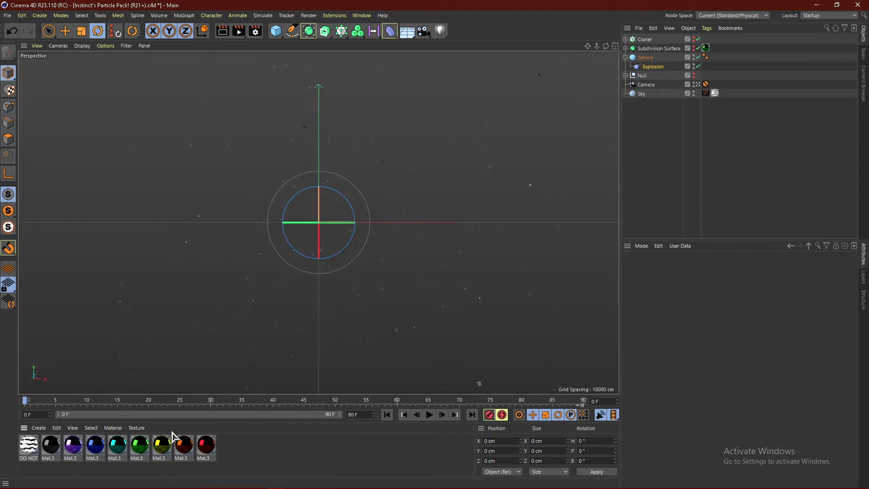
pyautogui.moveTo(693, 55); pyautogui.dragTo(695, 57)
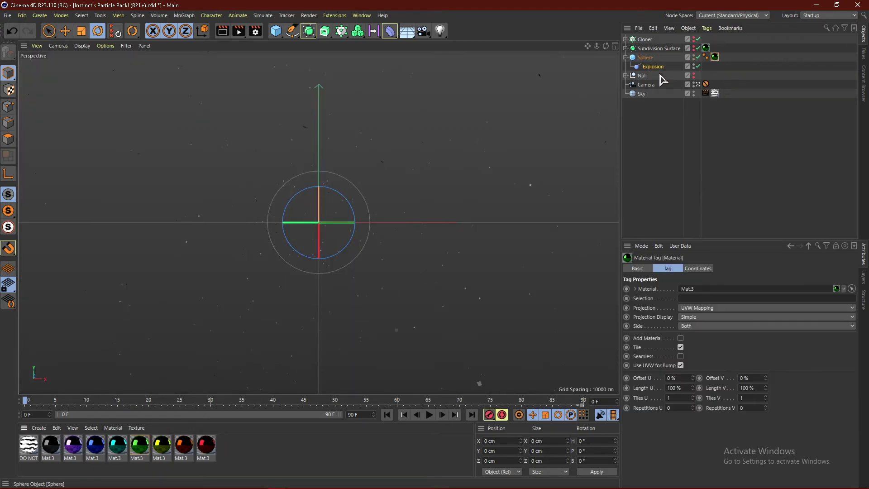
pyautogui.click(699, 308)
pyautogui.click(685, 347)
pyautogui.click(680, 356)
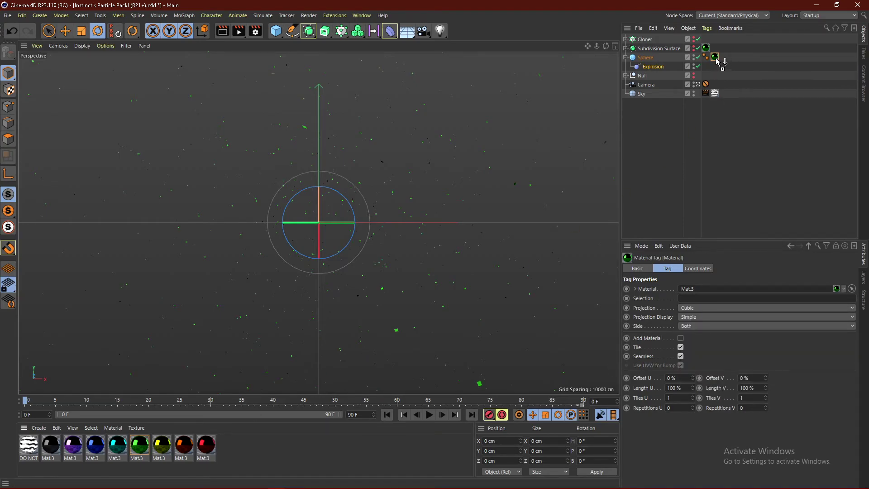
pyautogui.moveTo(718, 61); pyautogui.dragTo(715, 58)
pyautogui.click(687, 140)
pyautogui.click(223, 31)
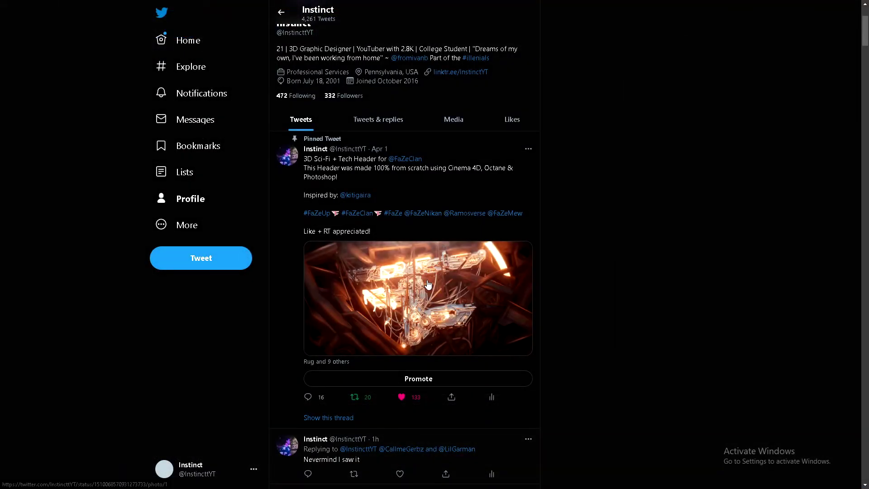
# Step: In the Twitter profile, view the full-size 3D Sci-Fi + Tech header and the 3D Sci-Fi / Space Manipulation header
pyautogui.click(498, 253)
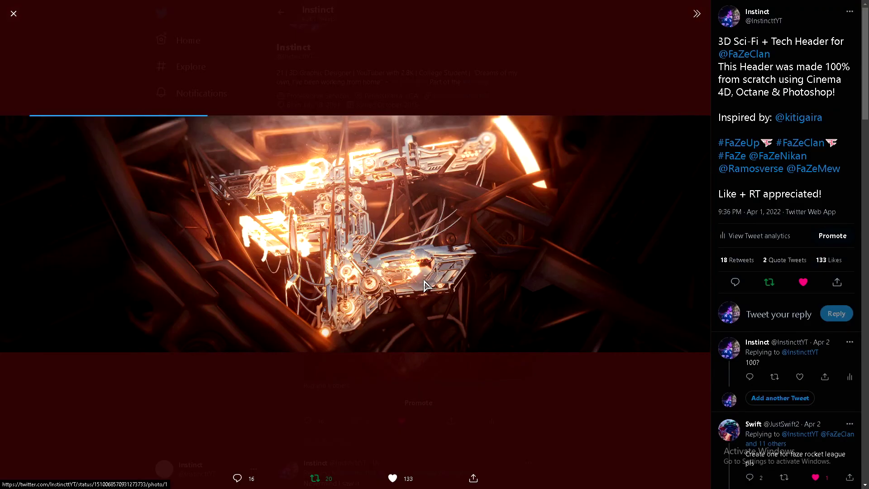
pyautogui.click(13, 14)
pyautogui.scroll(-10, 452, 208)
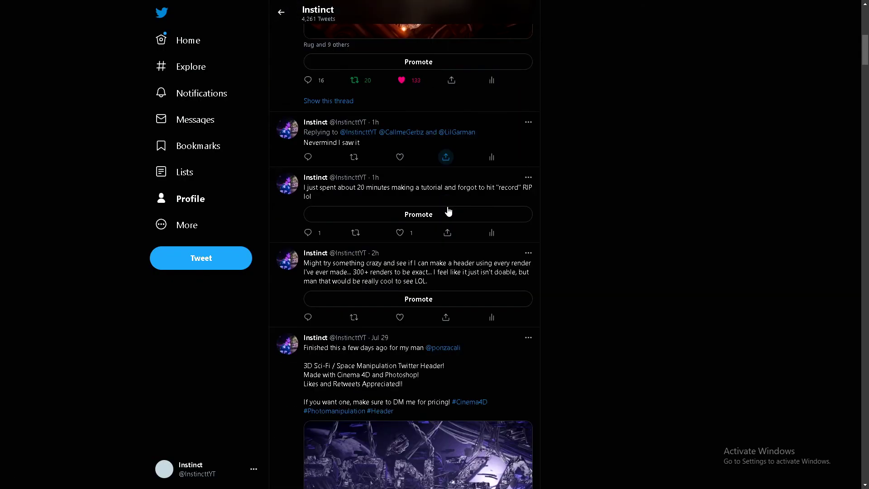
pyautogui.click(430, 290)
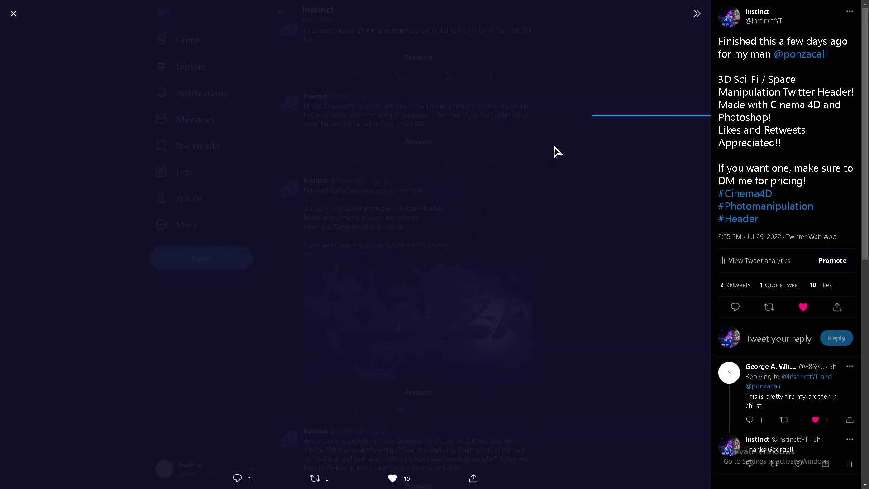